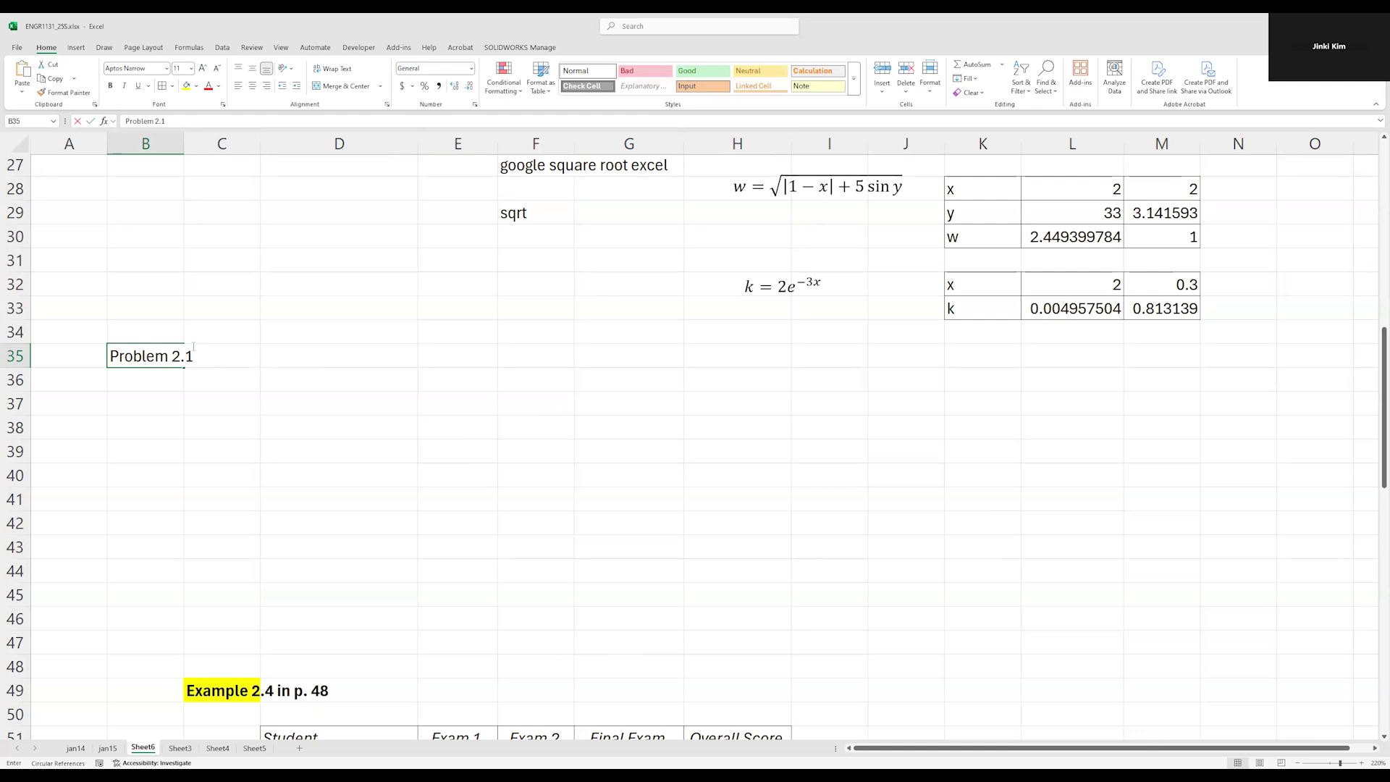
Complete the heading in B35 as "Problem 2.17 in p.46" and format it bold, with yellow fill and a larger font
text(7 in p.46)
key(Return)
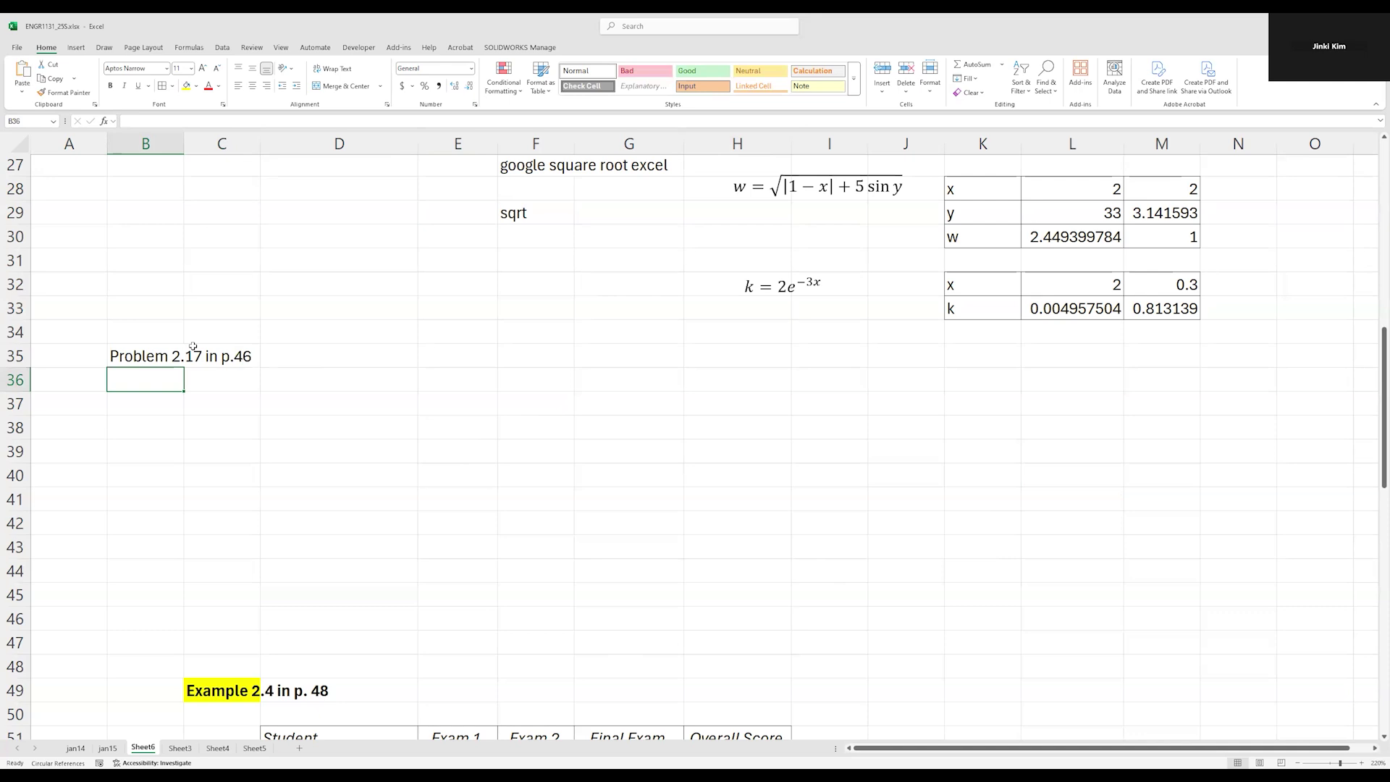
key(Right)
key(Right)
key(Left)
key(Left)
key(Up)
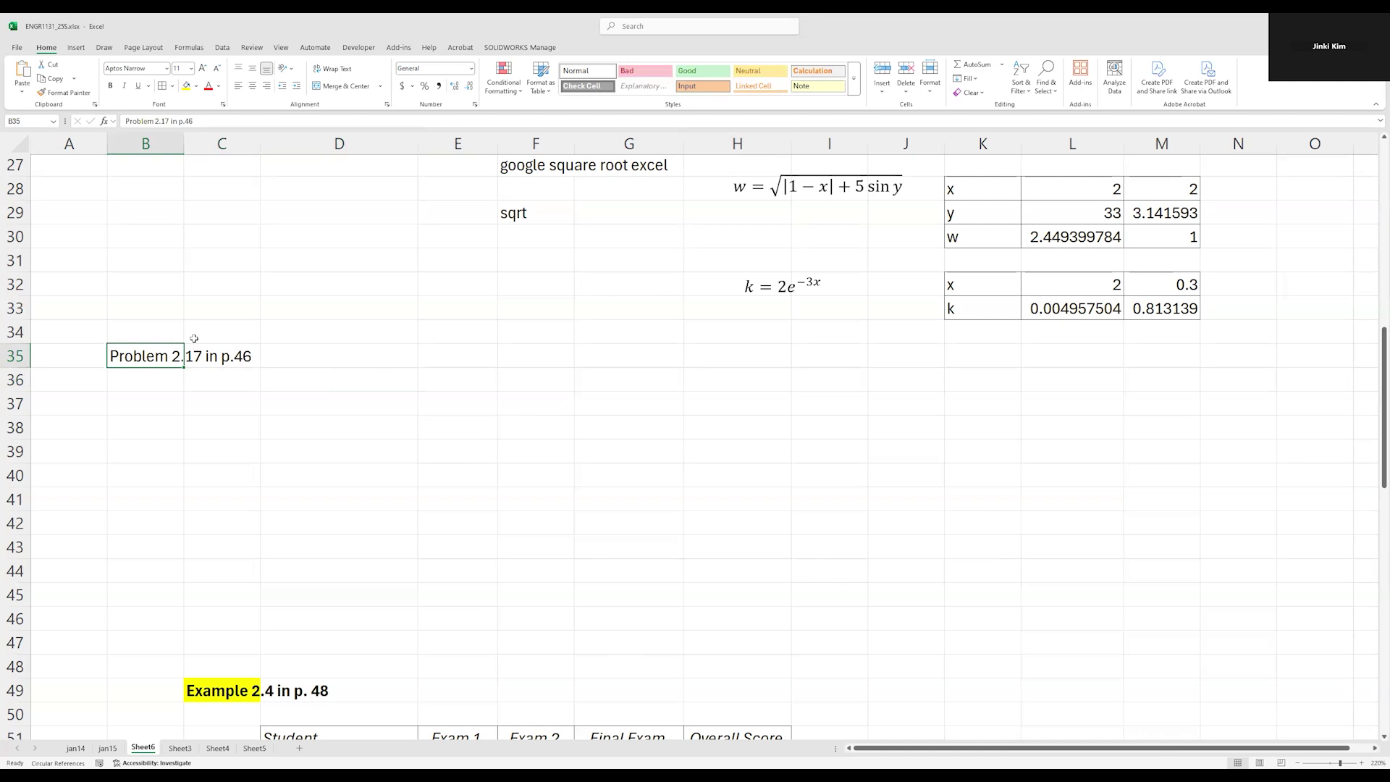
key(ctrl+b)
click(186, 86)
click(204, 67)
click(203, 67)
Enter the title lines "Bill of Materials", "ENGIN 300 XXXX" and "Auto-Balancing Robot" in D37:D39
click(294, 409)
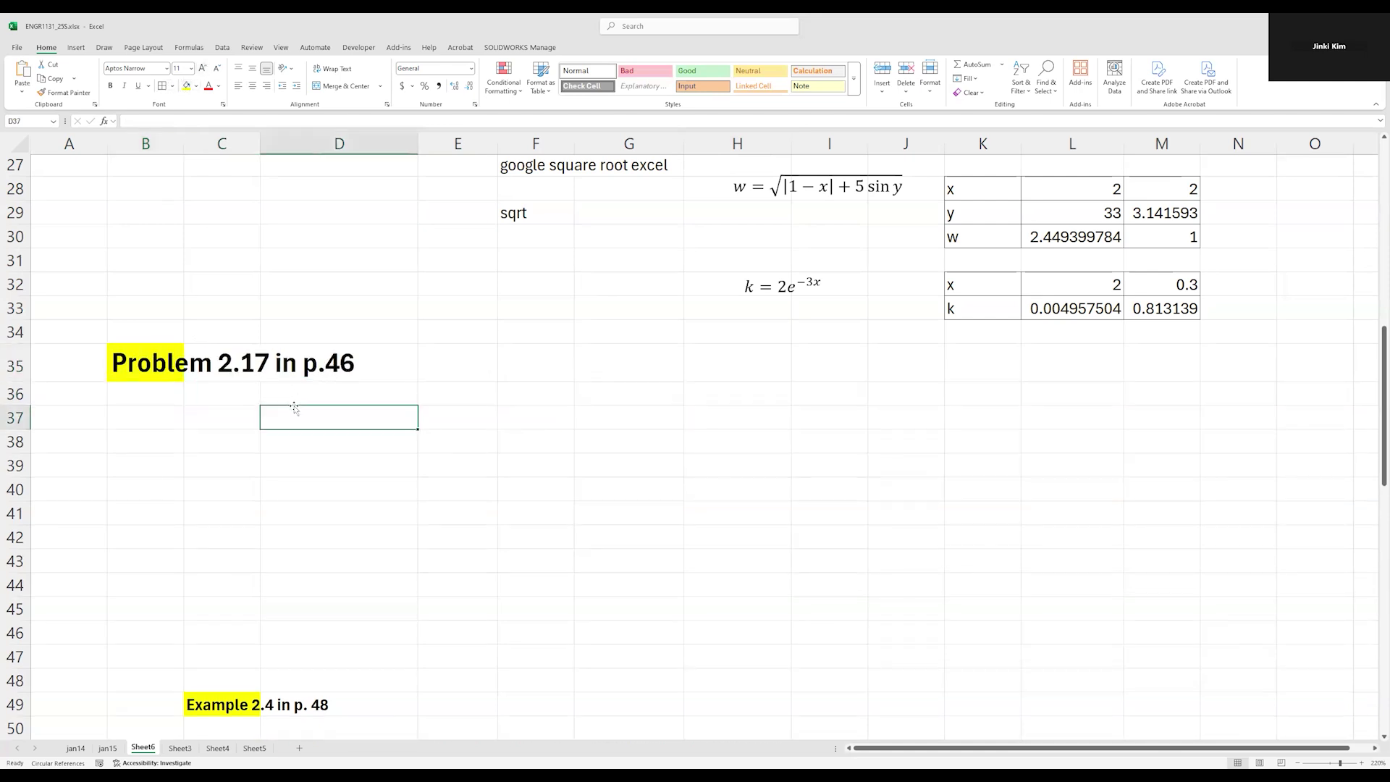
text(Bill of Materials)
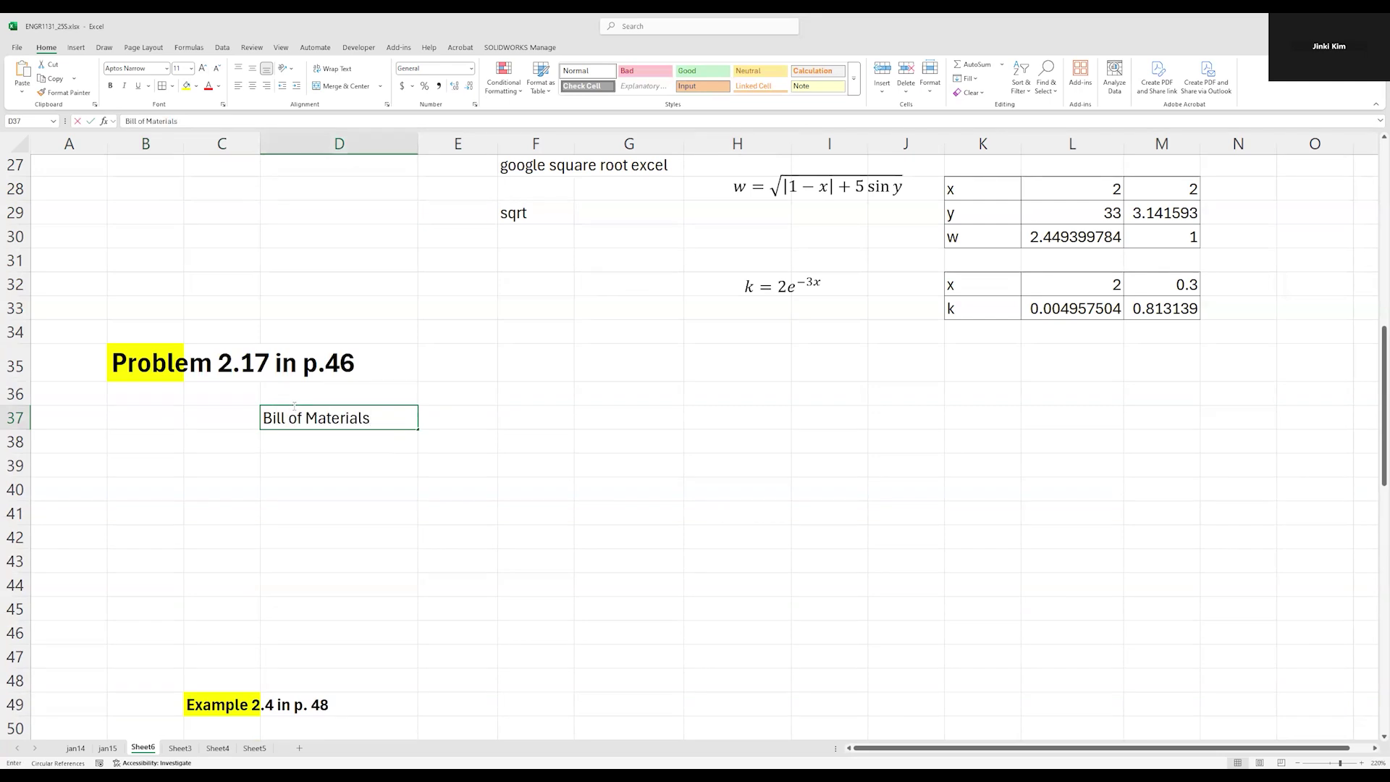
key(Return)
text(ENGIN 300)
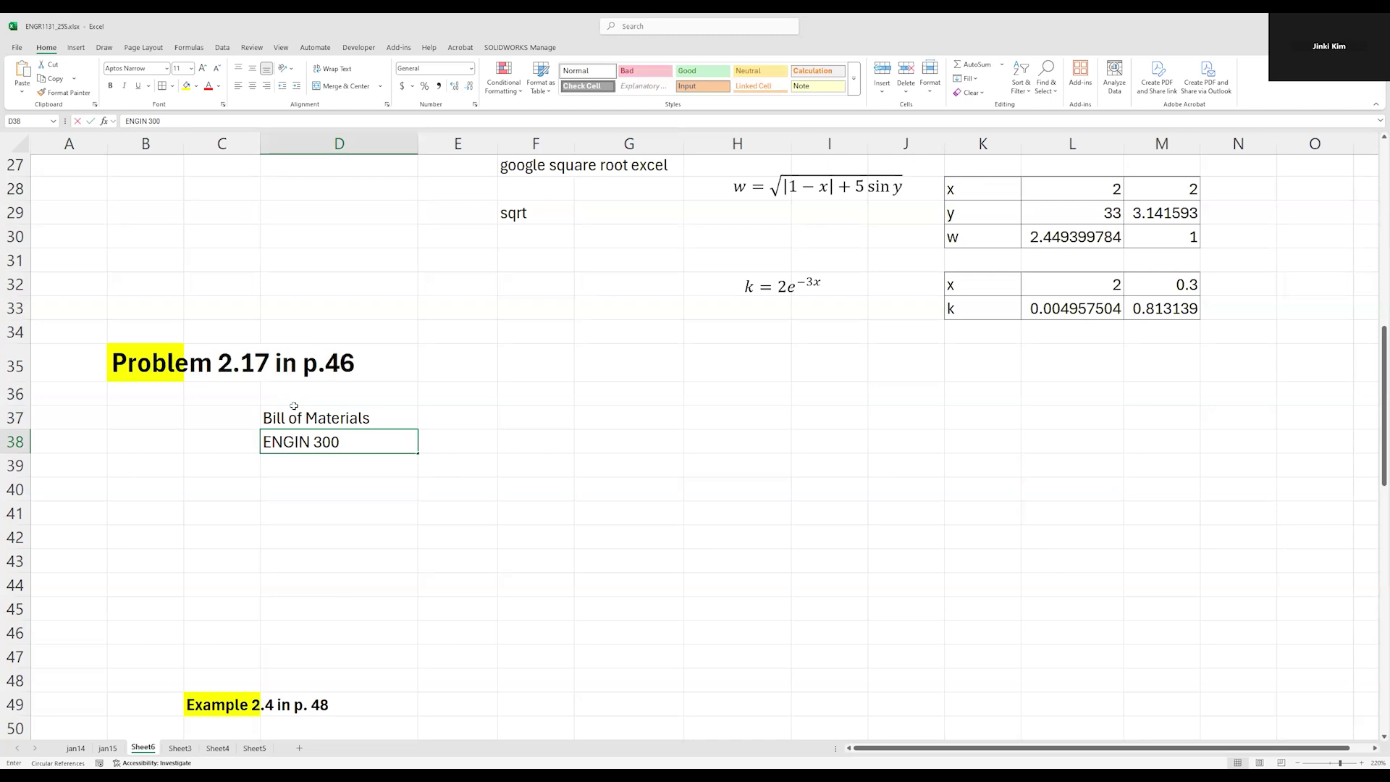
text( XXXX)
key(Return)
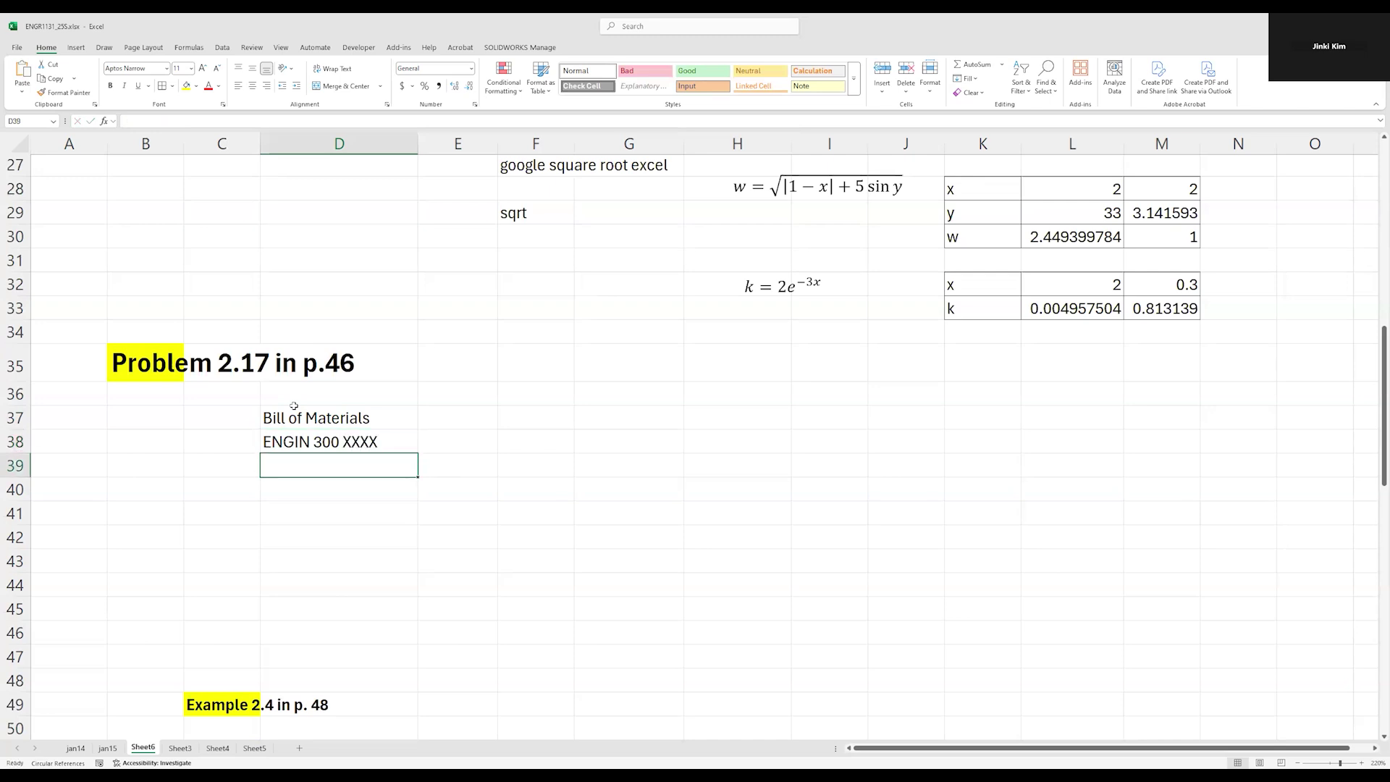
text(Auto-Balancing Robot)
key(Return)
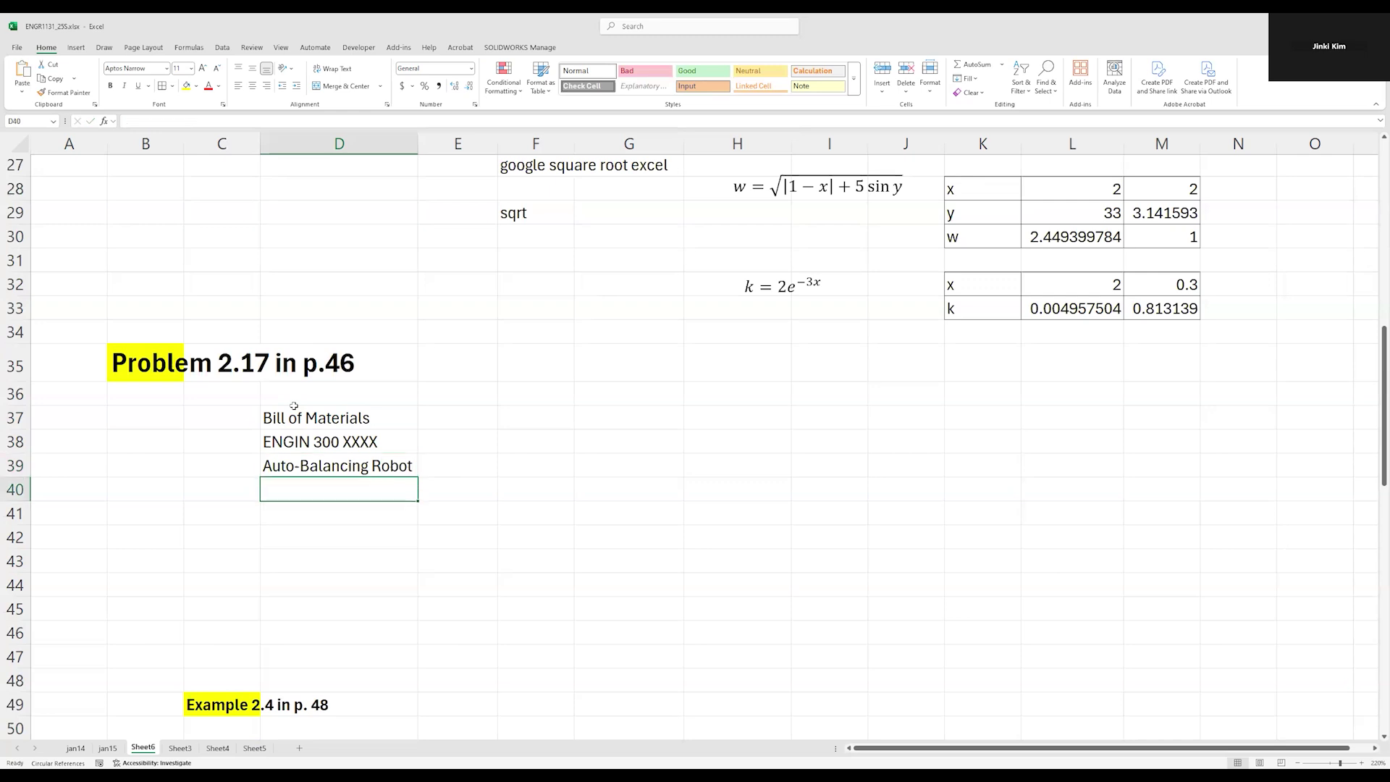
Enter the header "Part Number" in B40, with #83-17300, 3DR-Data-433MHz and WRL-12577 in B41:B43
key(Left)
key(Left)
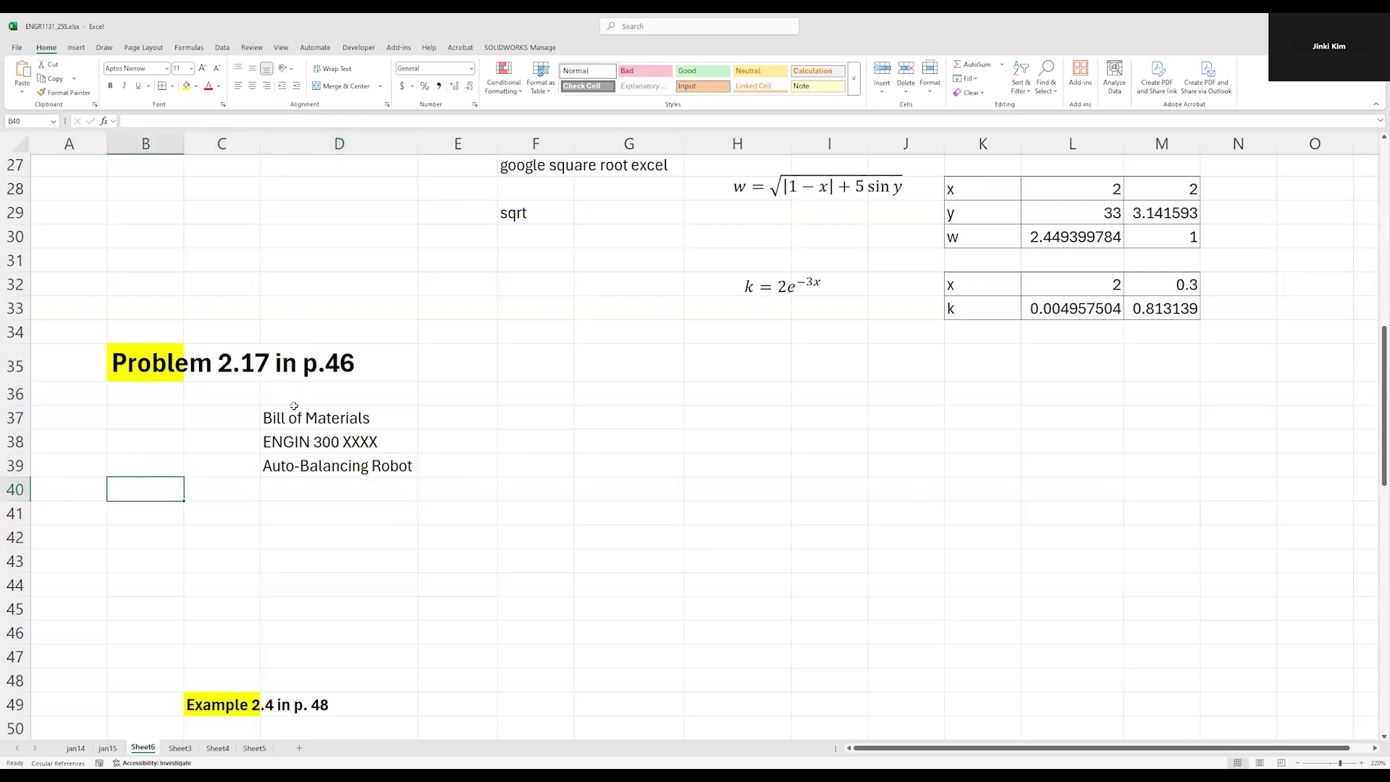
text(Part Number)
key(Return)
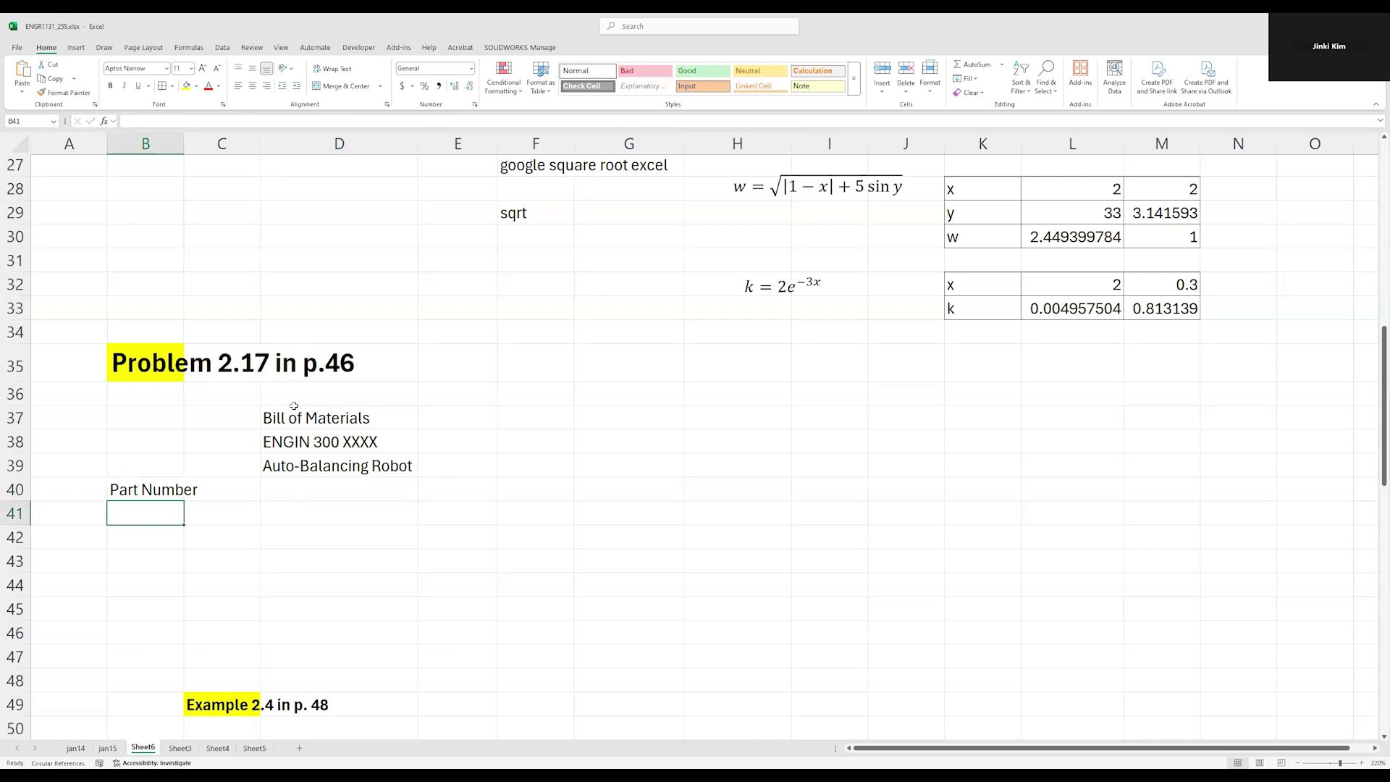
text(#83-17300)
key(Return)
text(3DR-Data0)
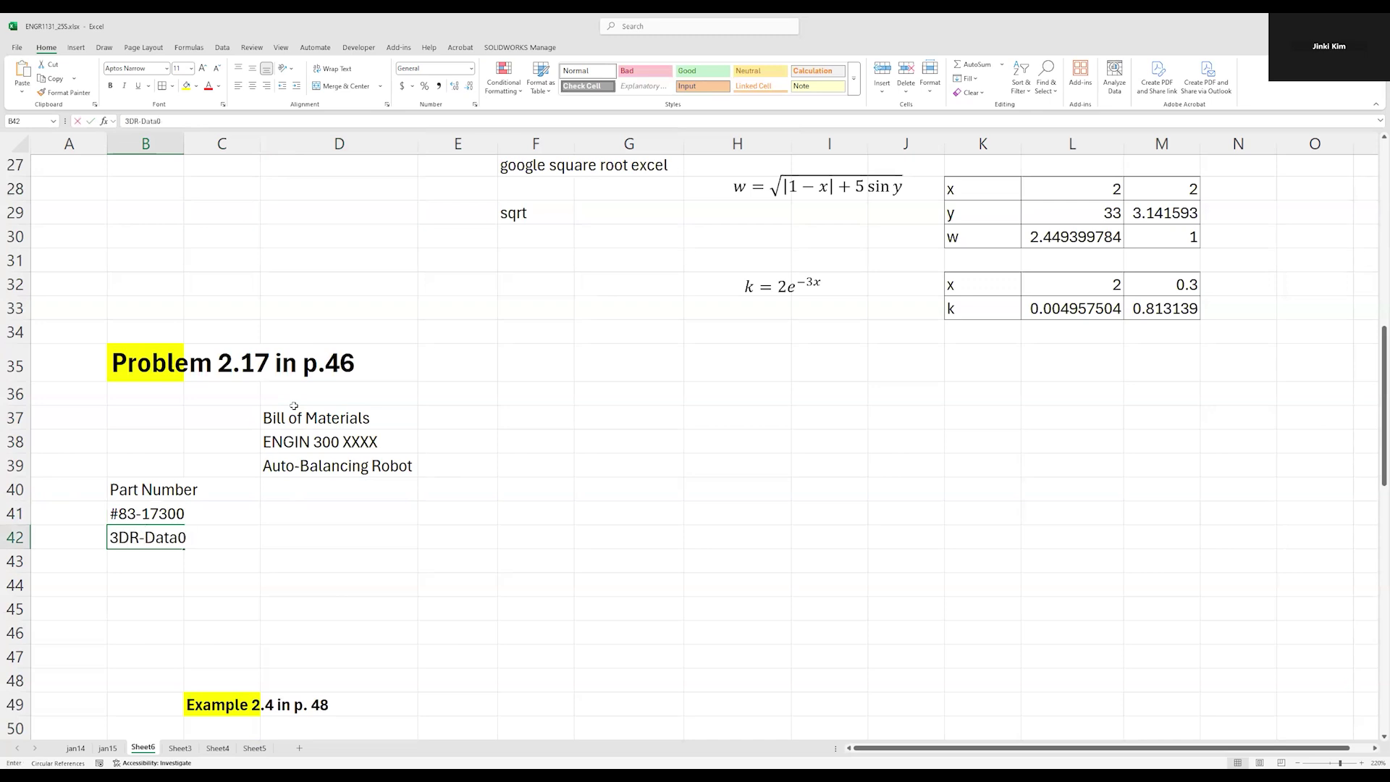
text(-433MHz)
key(Return)
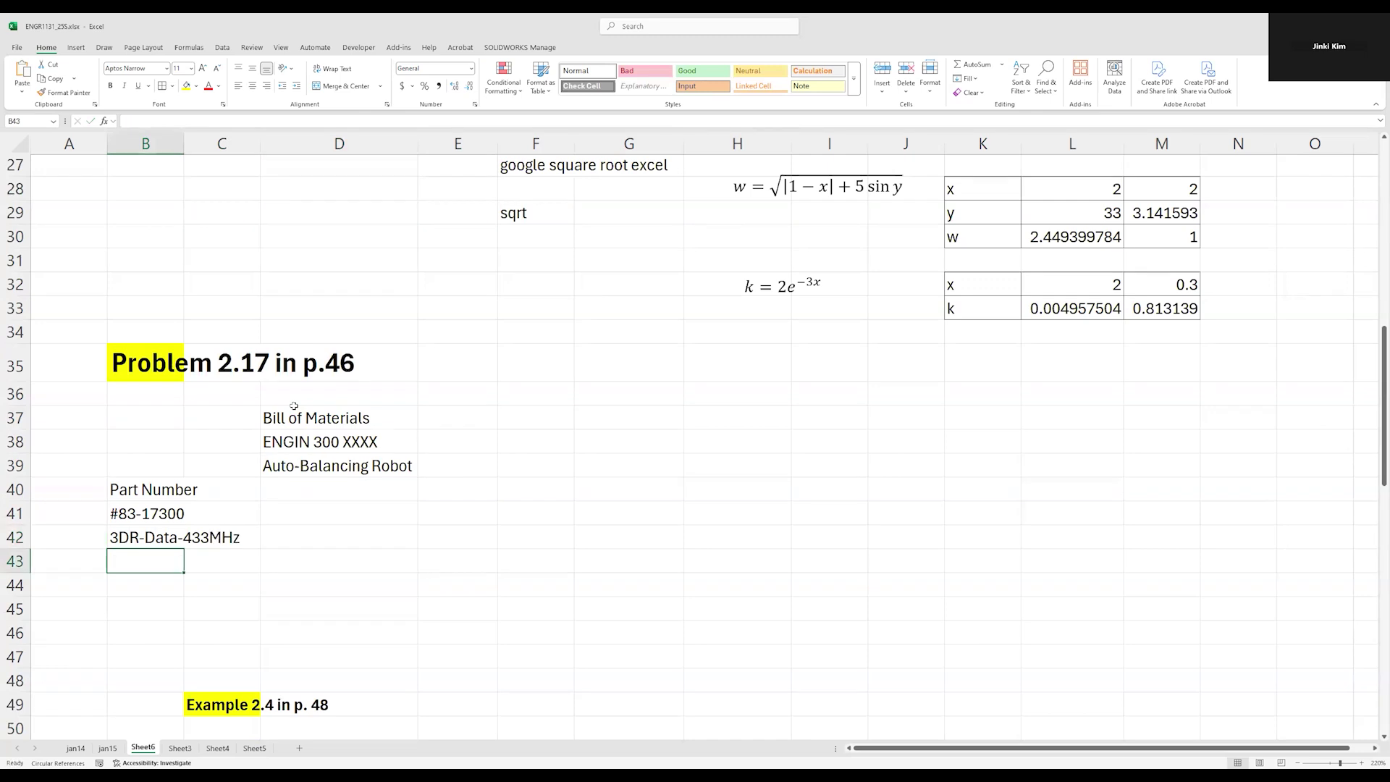
text(WRL-12577)
key(ctrl+Return)
key(Return)
Add the part numbers LM741CNNS in B44 and H2181-ND in B45
text(LM710)
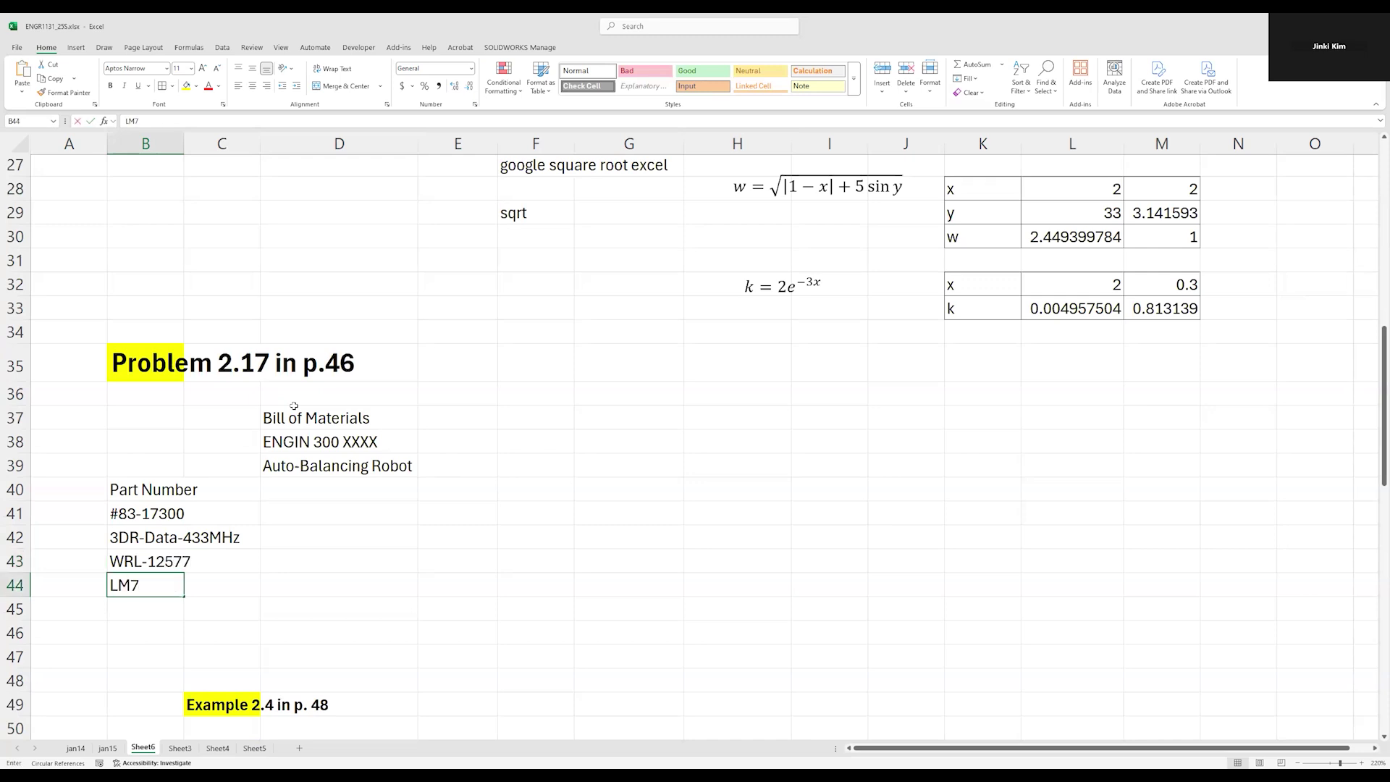
key(BackSpace)
key(BackSpace)
text(41CNNS)
key(BackSpace)
key(Return)
key(Up)
key(F2)
text(S)
key(Return)
text(H2181-n)
key(BackSpace)
text(ND)
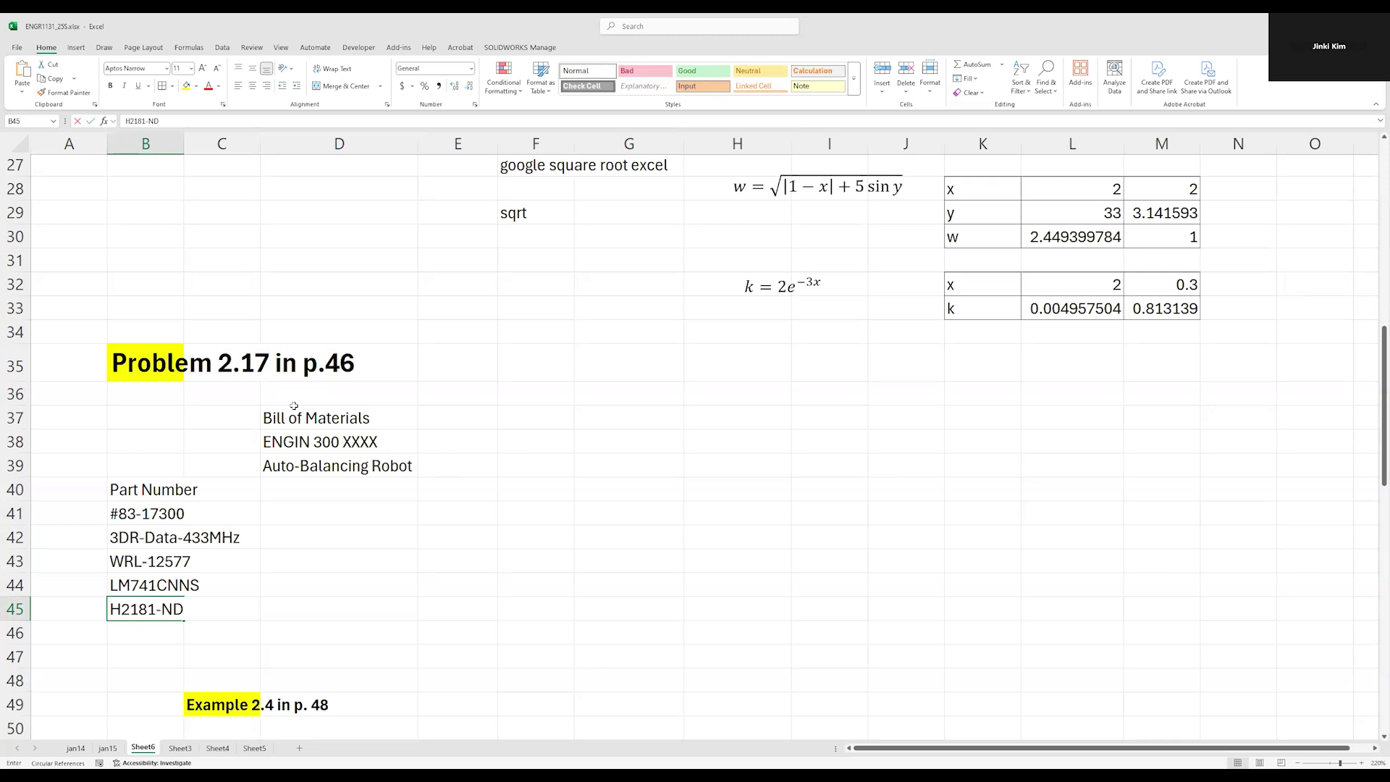
key(Up)
Enter the header "Part Name" in C40 and "Raspberry Pi 2 Model B" in C41
key(Right)
key(Right)
key(Up)
key(Up)
key(Left)
key(Up)
key(Up)
text(Part Name)
key(BackSpace)
text(me)
key(Return)
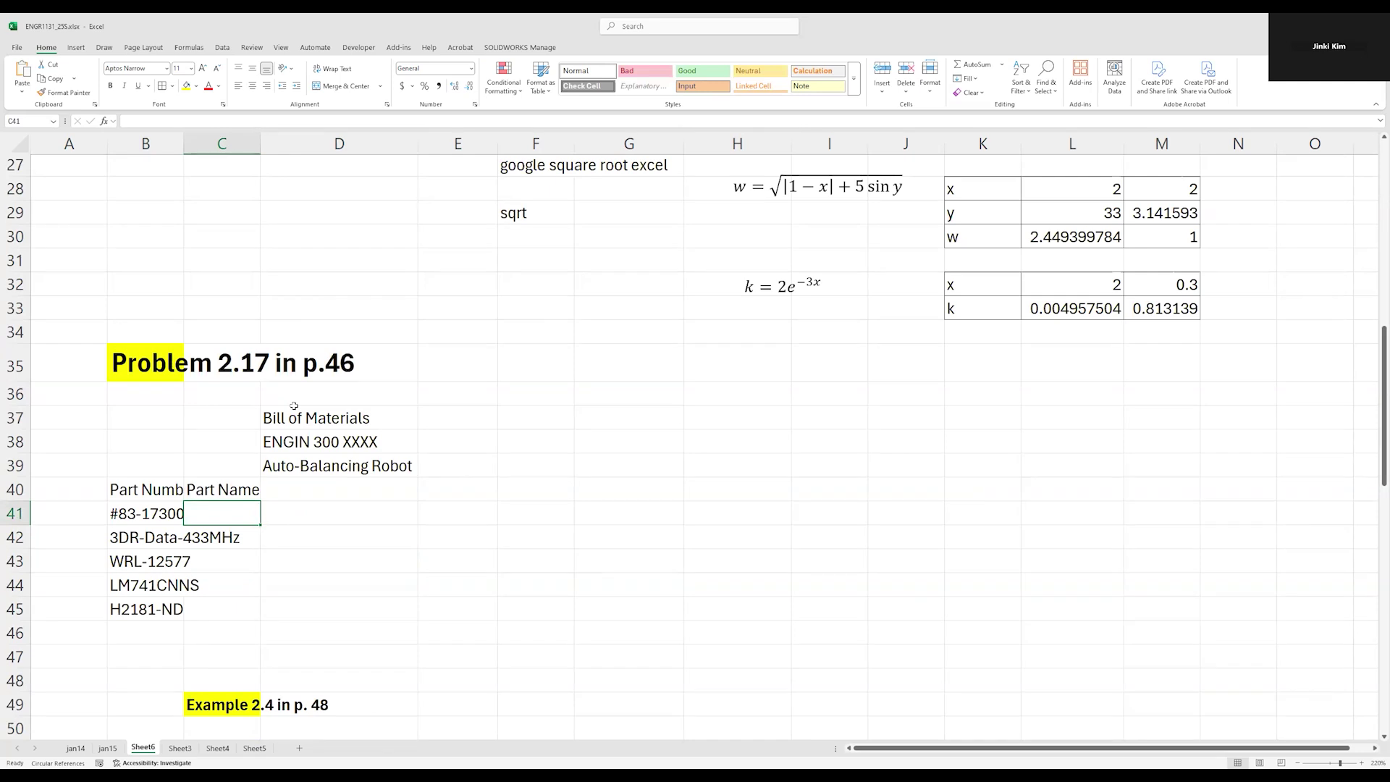
text(Raspberry Pi 2 Mode)
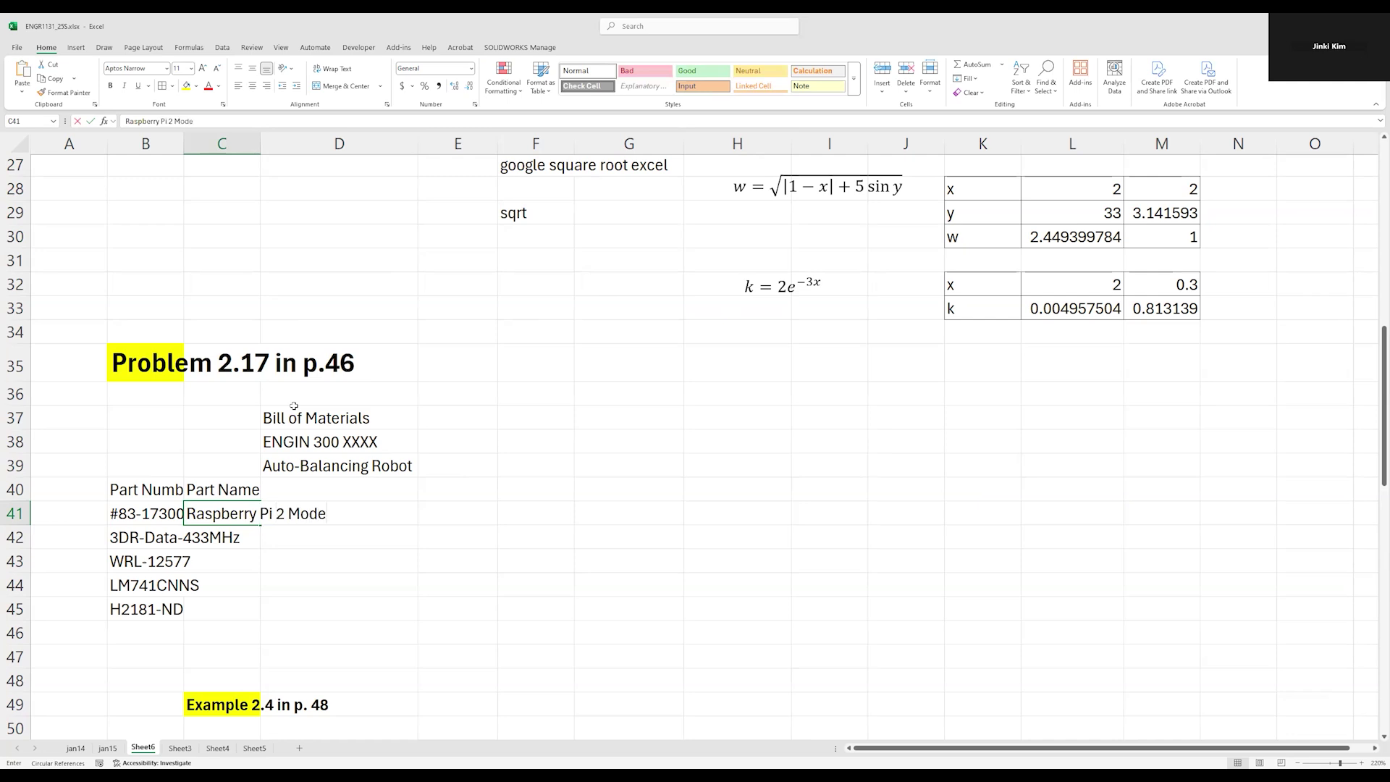
text(l B)
key(Return)
Enter the remaining part names "3Droboics", "SaprkFun", "LM 741 Op-Amp" and "Conn Socket" in C42:C45
text(3)
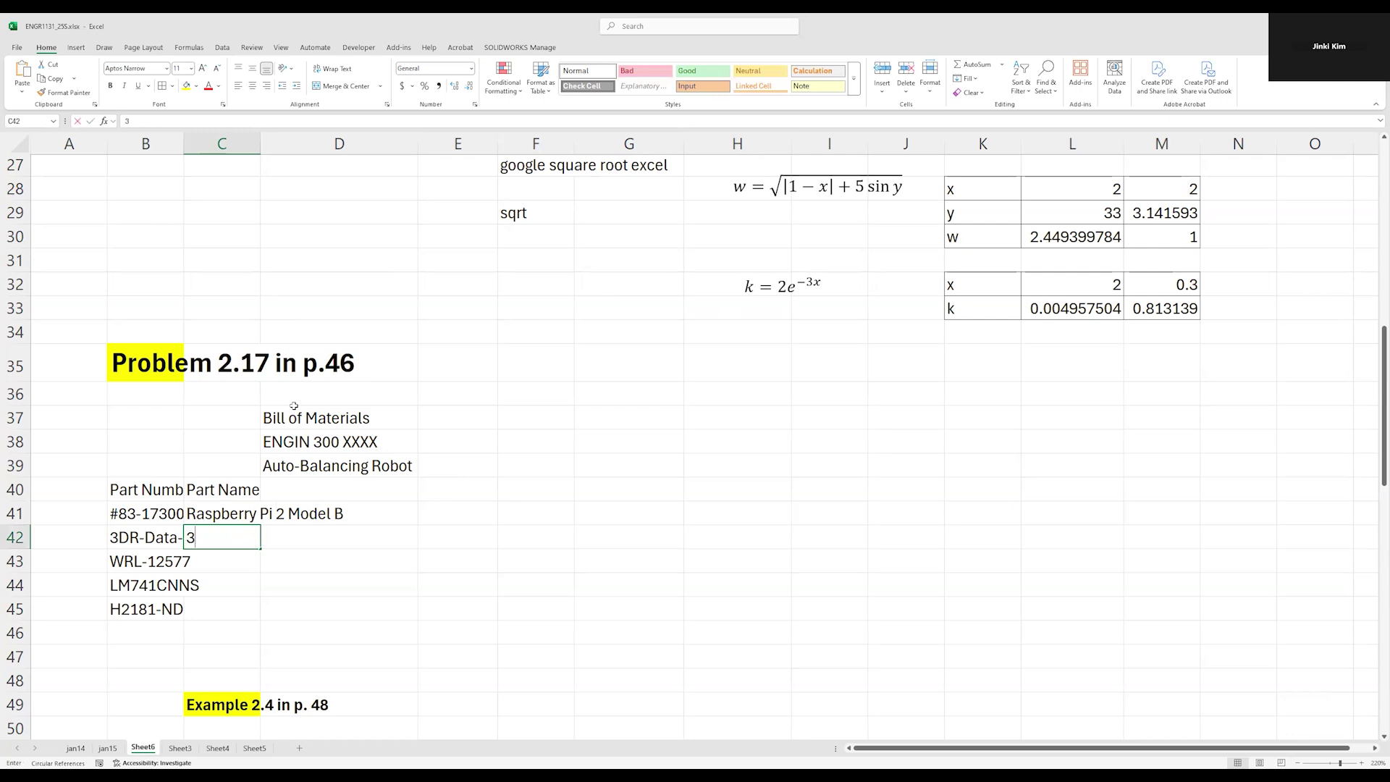
text(Droboics)
key(Return)
text(Sapr)
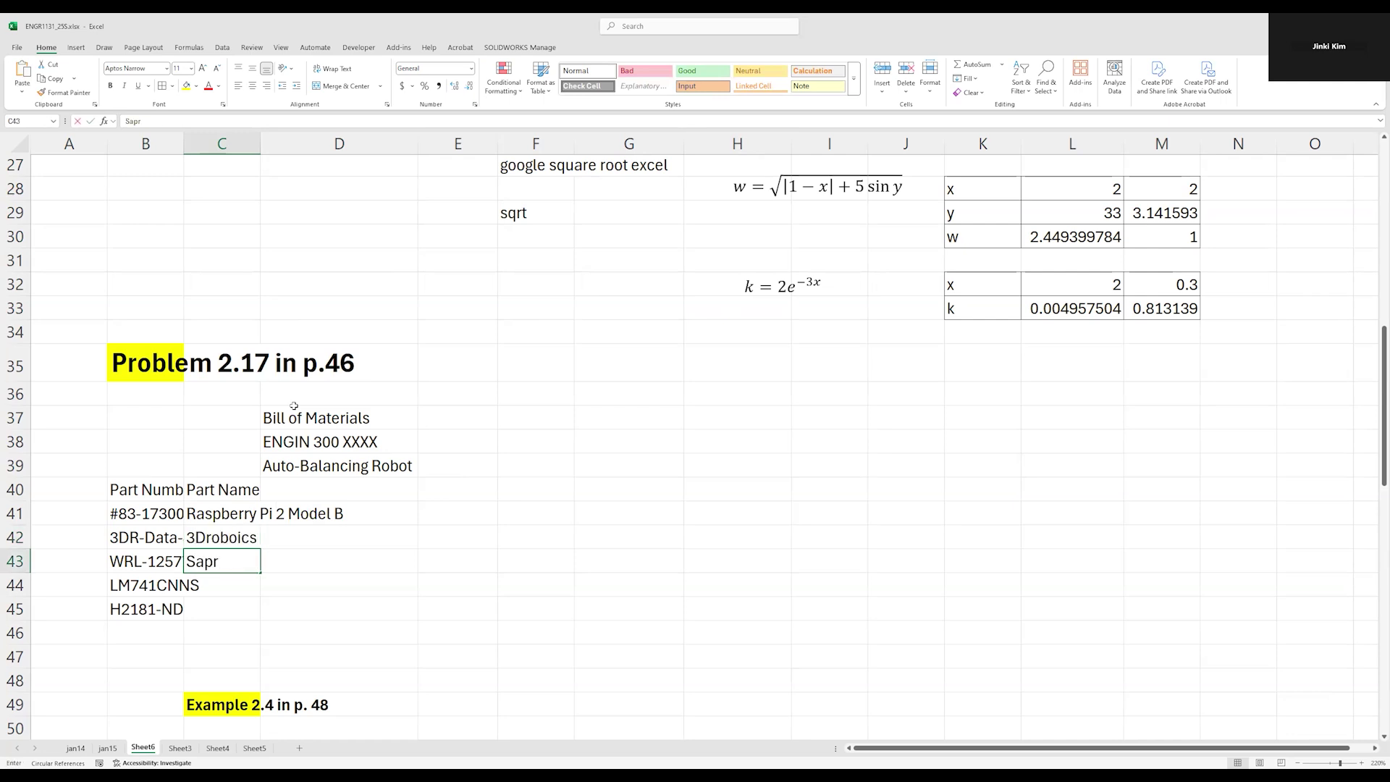
text(kFun)
key(Return)
text(LKM)
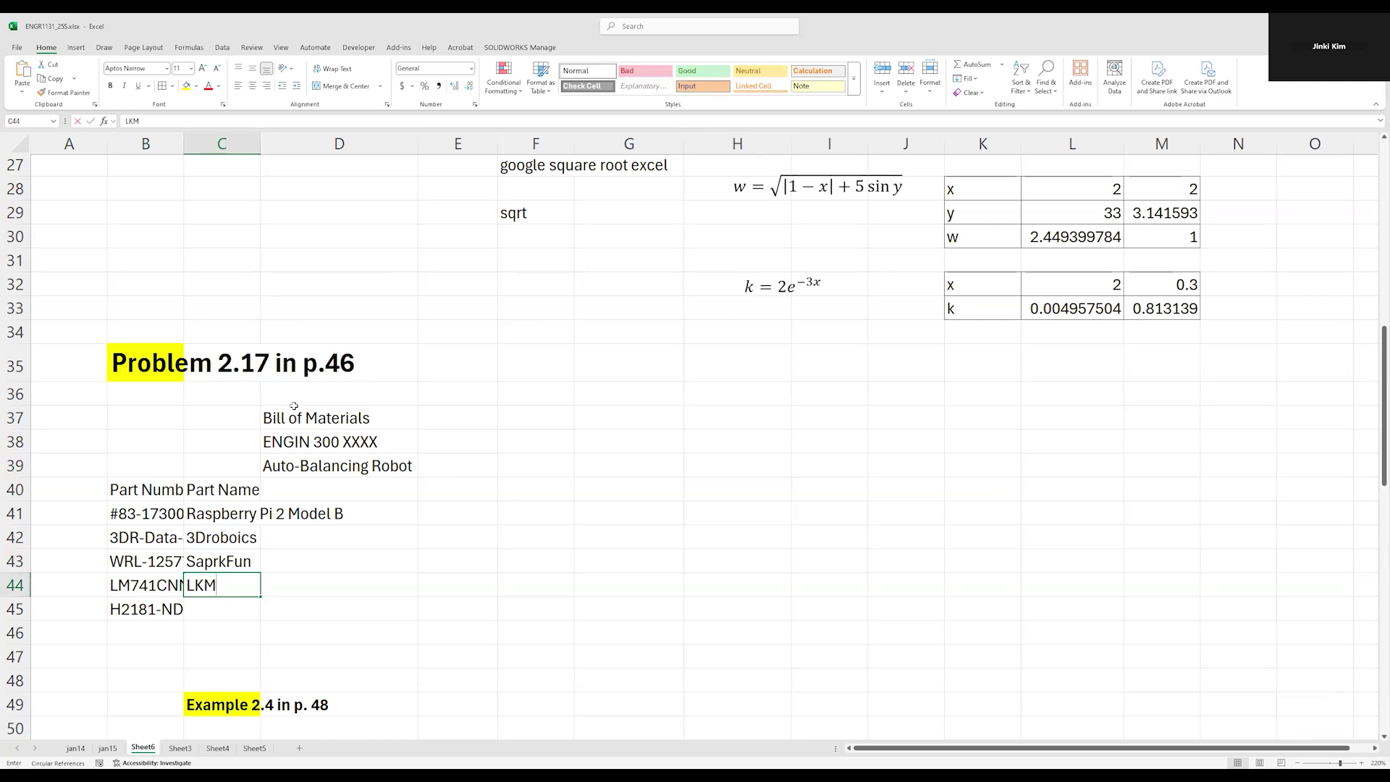
key(BackSpace)
key(BackSpace)
text(M 741  Op-Amp)
key(Return)
text(Co)
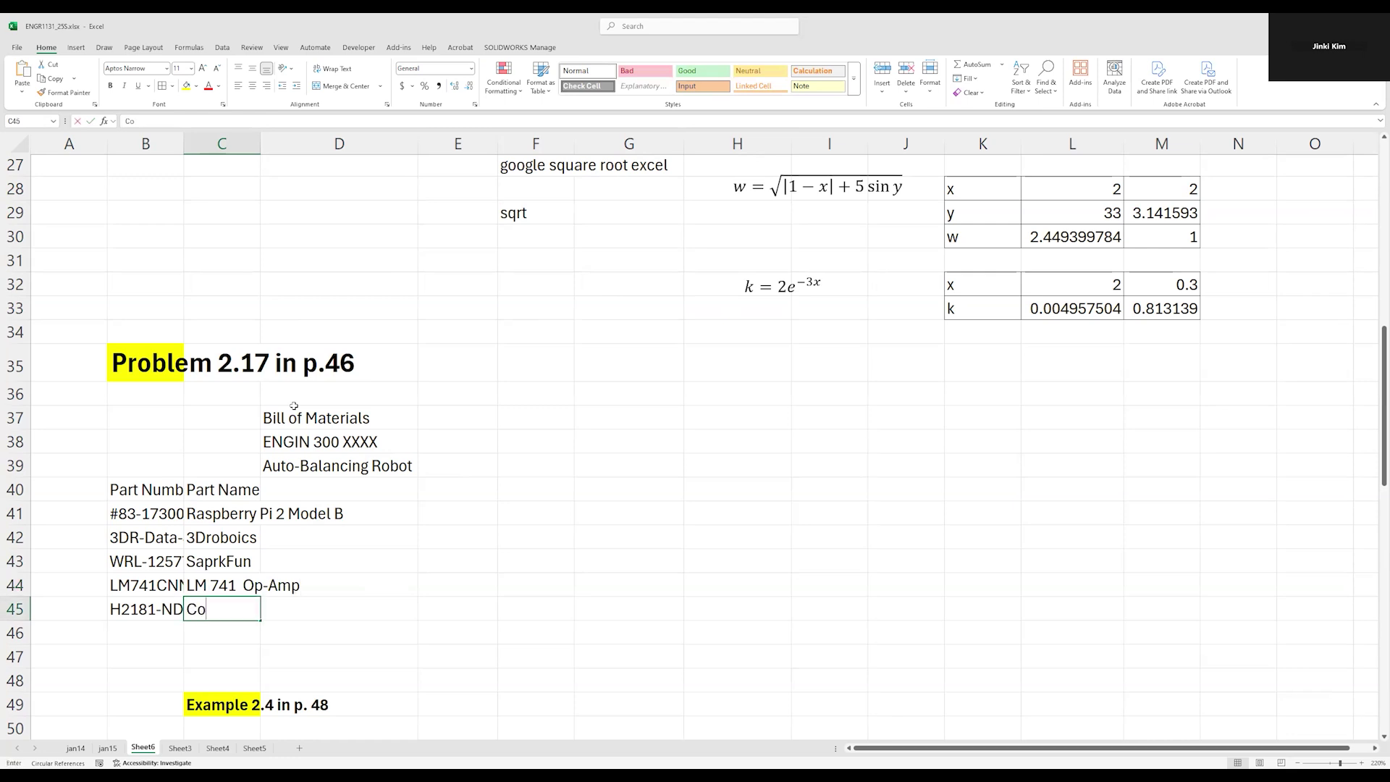
text(nn Socket)
key(Return)
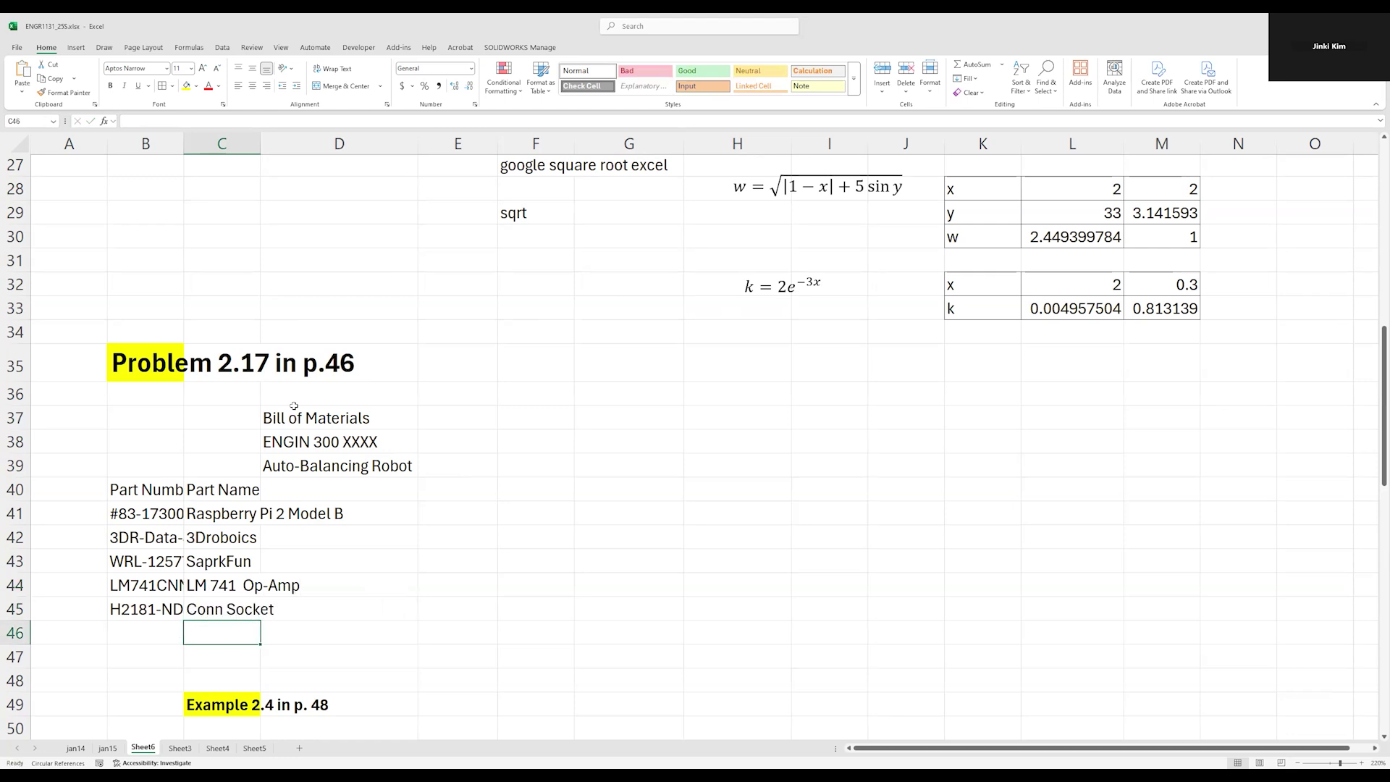
Enter the column header "Description" in D40
key(Up)
key(Up)
key(Up)
key(Up)
key(Up)
key(Right)
key(Up)
text(Description)
key(Return)
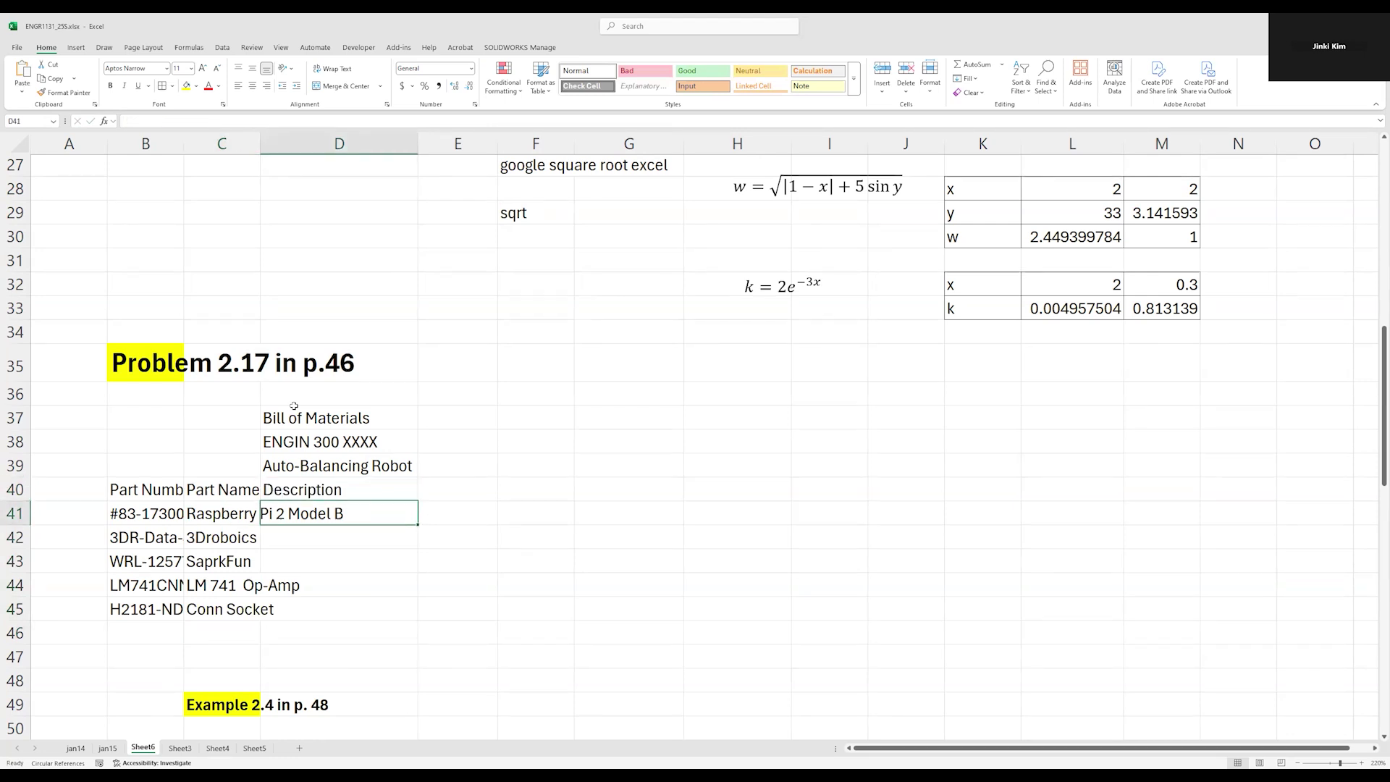
Enter the descriptions "Microcontroller" in D41 and "Telemetry" in D42
text(Micro Contro)
key(BackSpace)
key(BackSpace)
key(BackSpace)
key(BackSpace)
key(BackSpace)
key(BackSpace)
key(BackSpace)
text(controller)
key(Return)
text(Telemetry)
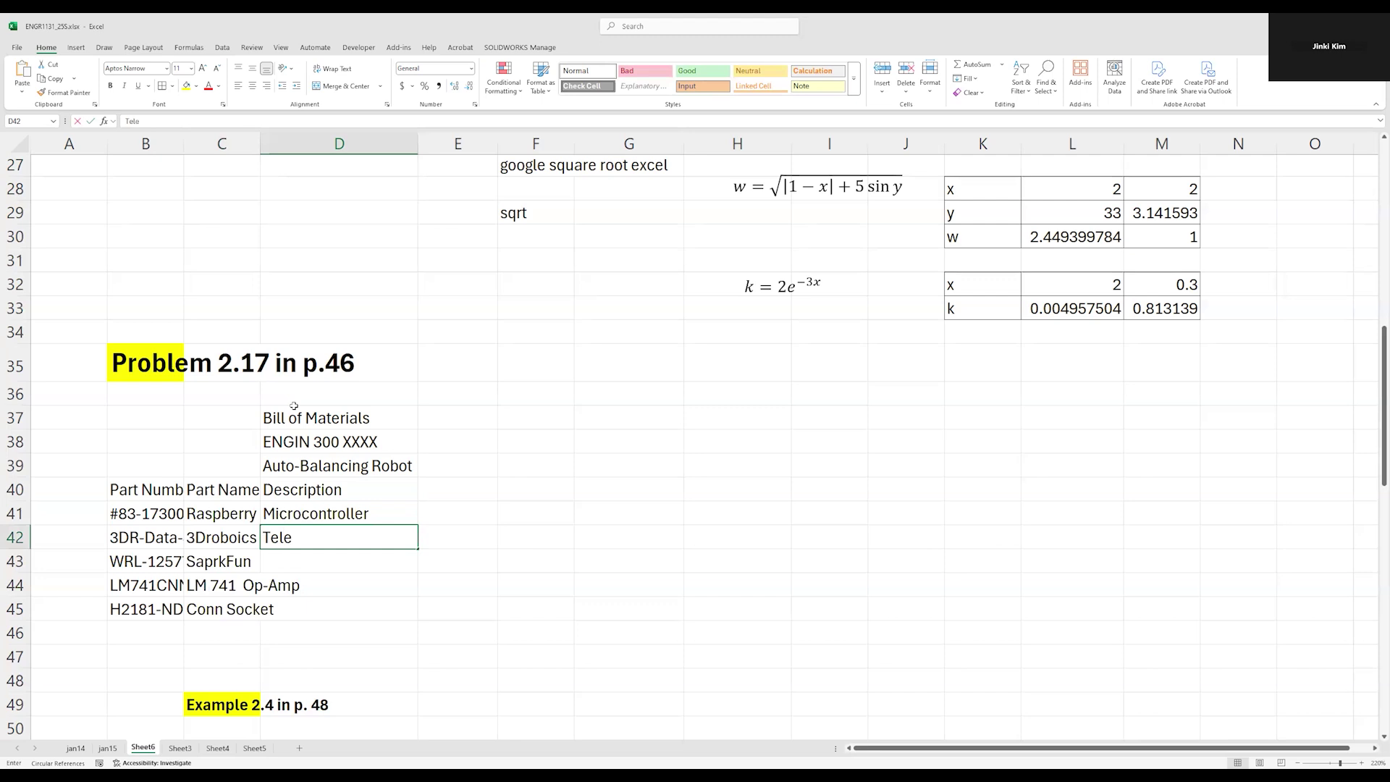
key(Return)
Enter the descriptions "BT Modem", "Op-Amp" and "Rect. Connector" in D43:D45
text(BT)
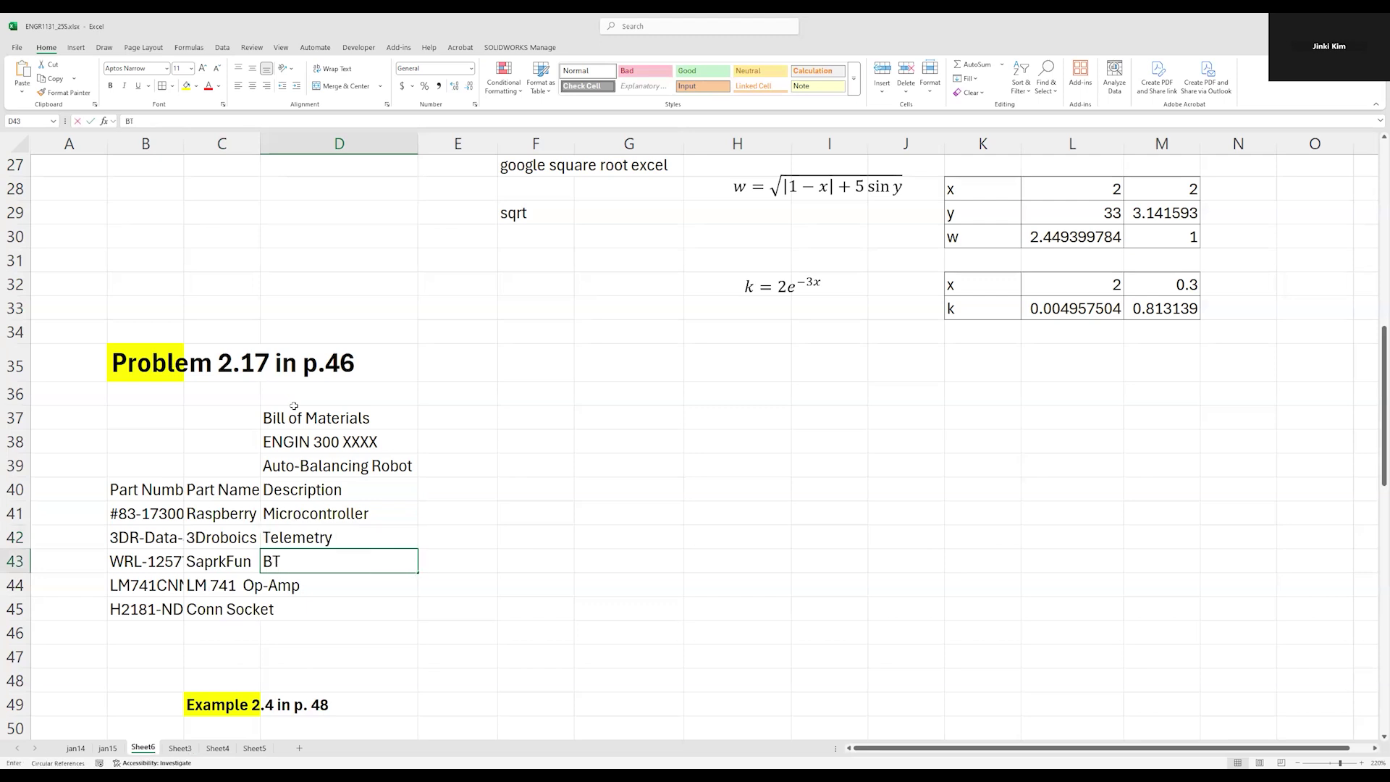
text( Modem)
key(Return)
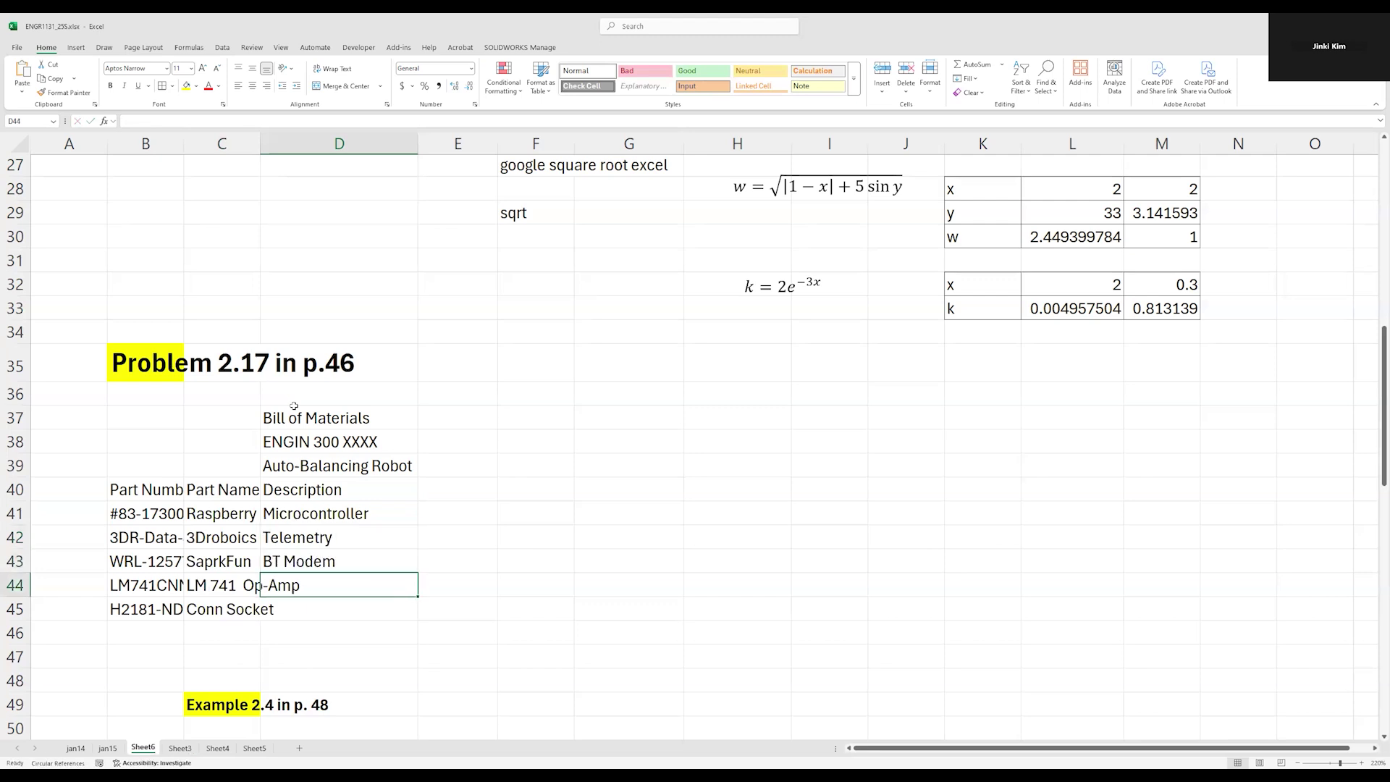
text(Op)
key(BackSpace)
text(-Amp)
key(Return)
text(Rect.)
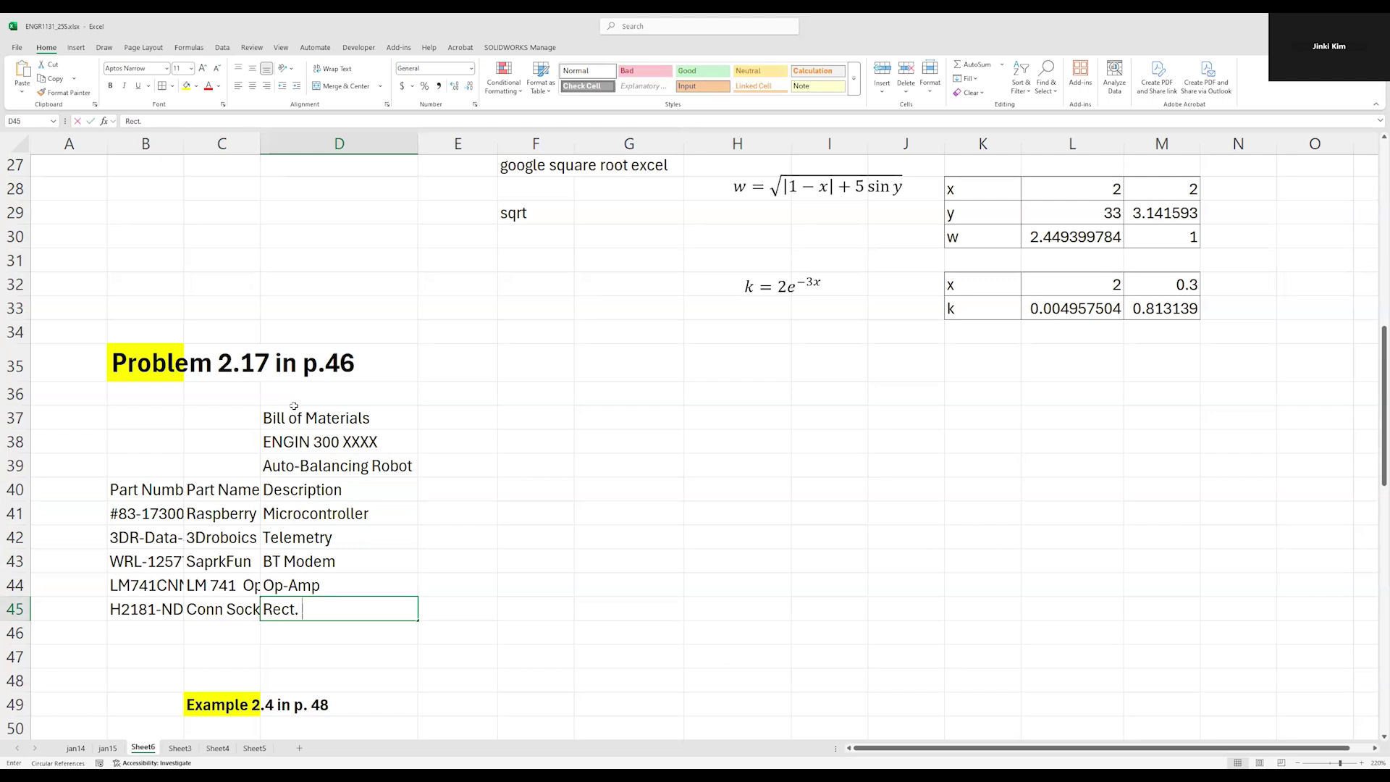
text( connector)
key(Tab)
Enter the column header "Quantity" in E40
key(Up)
key(Up)
key(Up)
key(Up)
key(Up)
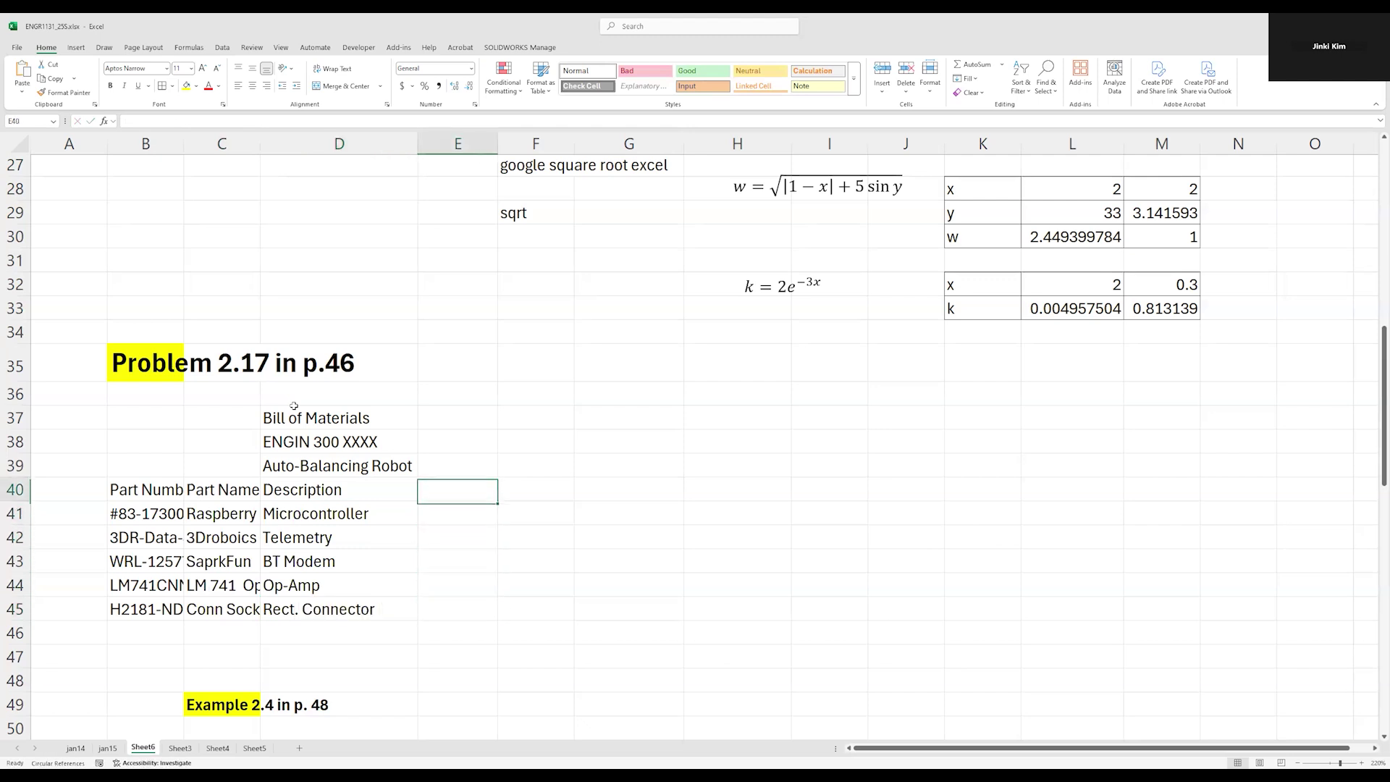
text(Quantity)
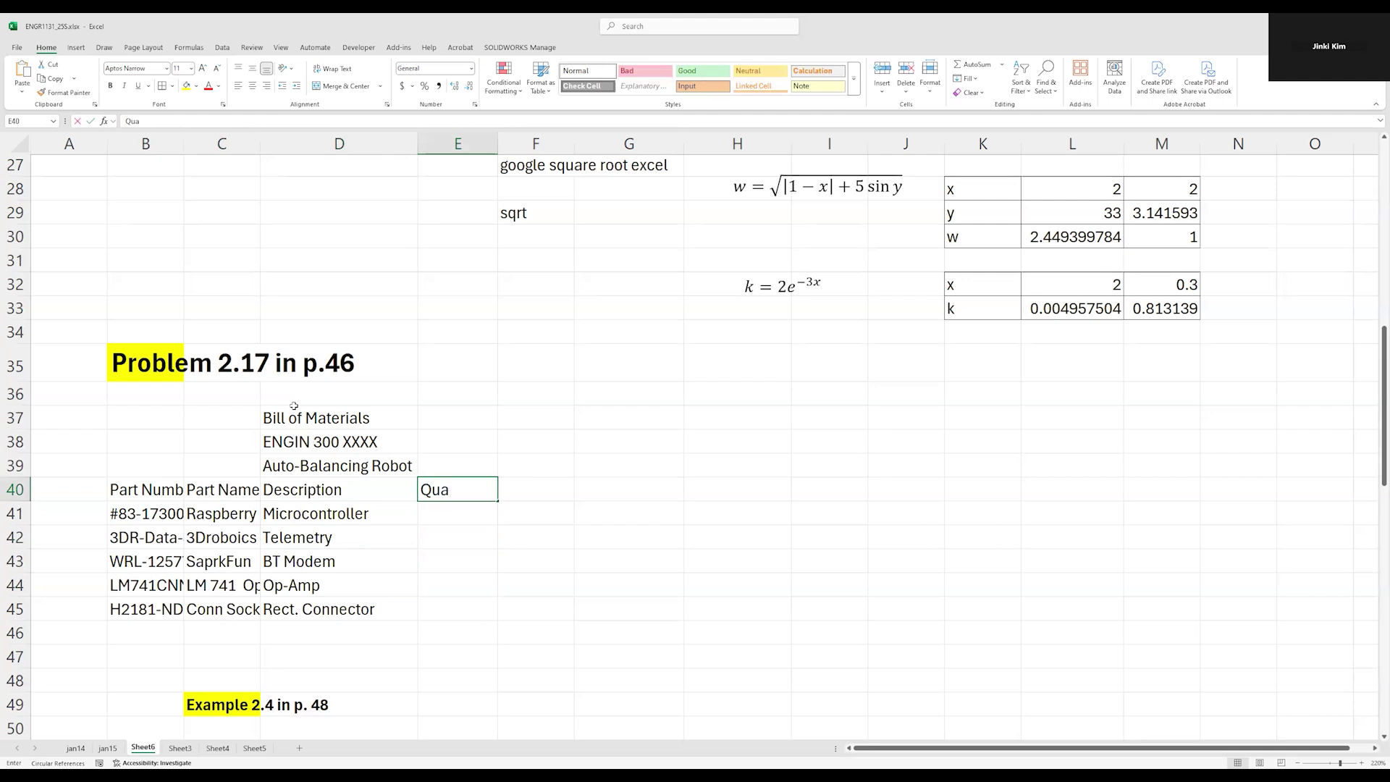
key(Return)
Enter the quantities 2, 1, 1, 3 and 5 for the five parts in E41:E45
text(2)
key(Return)
text(1)
key(Return)
text(1)
key(Return)
text(3)
key(Return)
text(5)
key(Return)
Enter the column header "Per unit Price" in F40
key(Up)
key(Up)
key(Up)
key(Up)
key(Up)
key(Up)
key(Right)
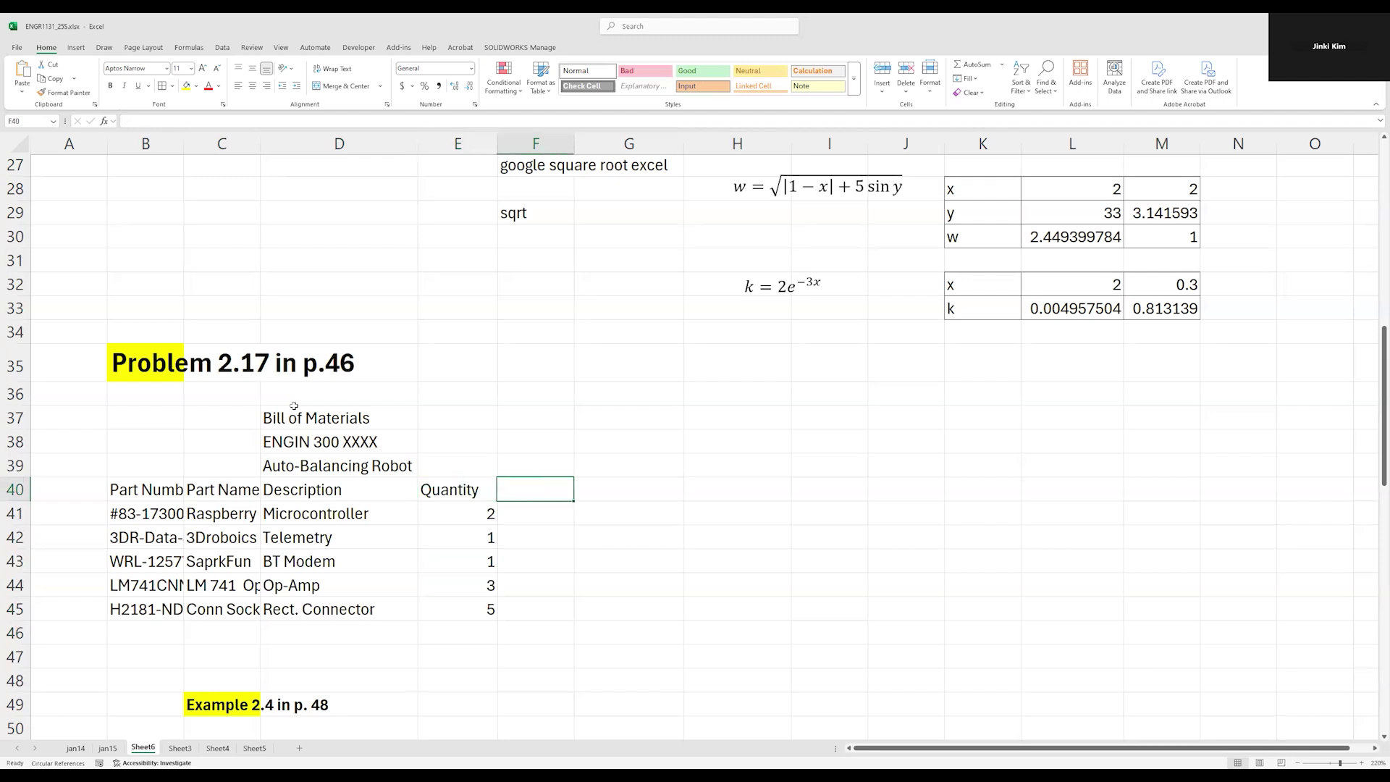
text(Per unit Price)
key(ctrl+Return)
key(Down)
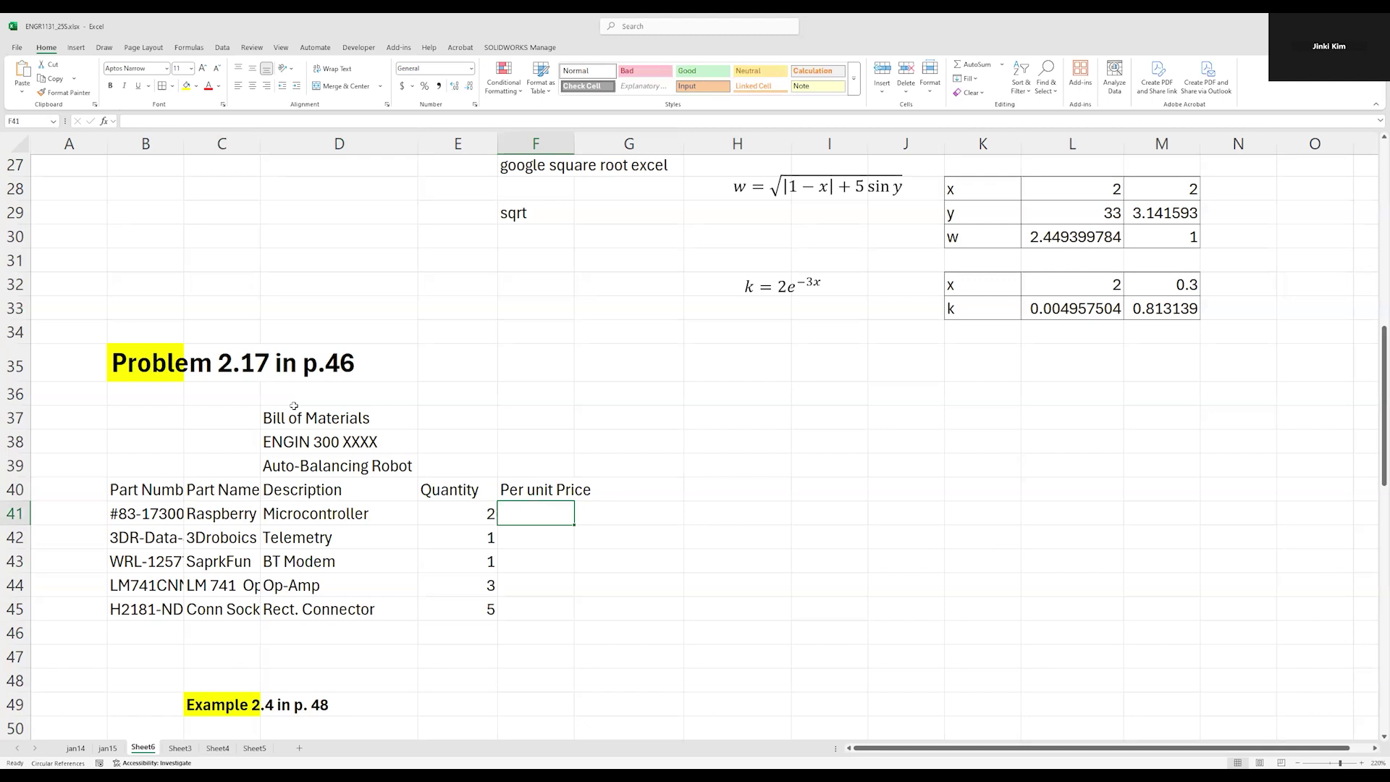
Enter the unit prices 35, 26.99, 20.95, 0.59 and 0.16 in F41:F45
text(35)
key(Return)
text(26)
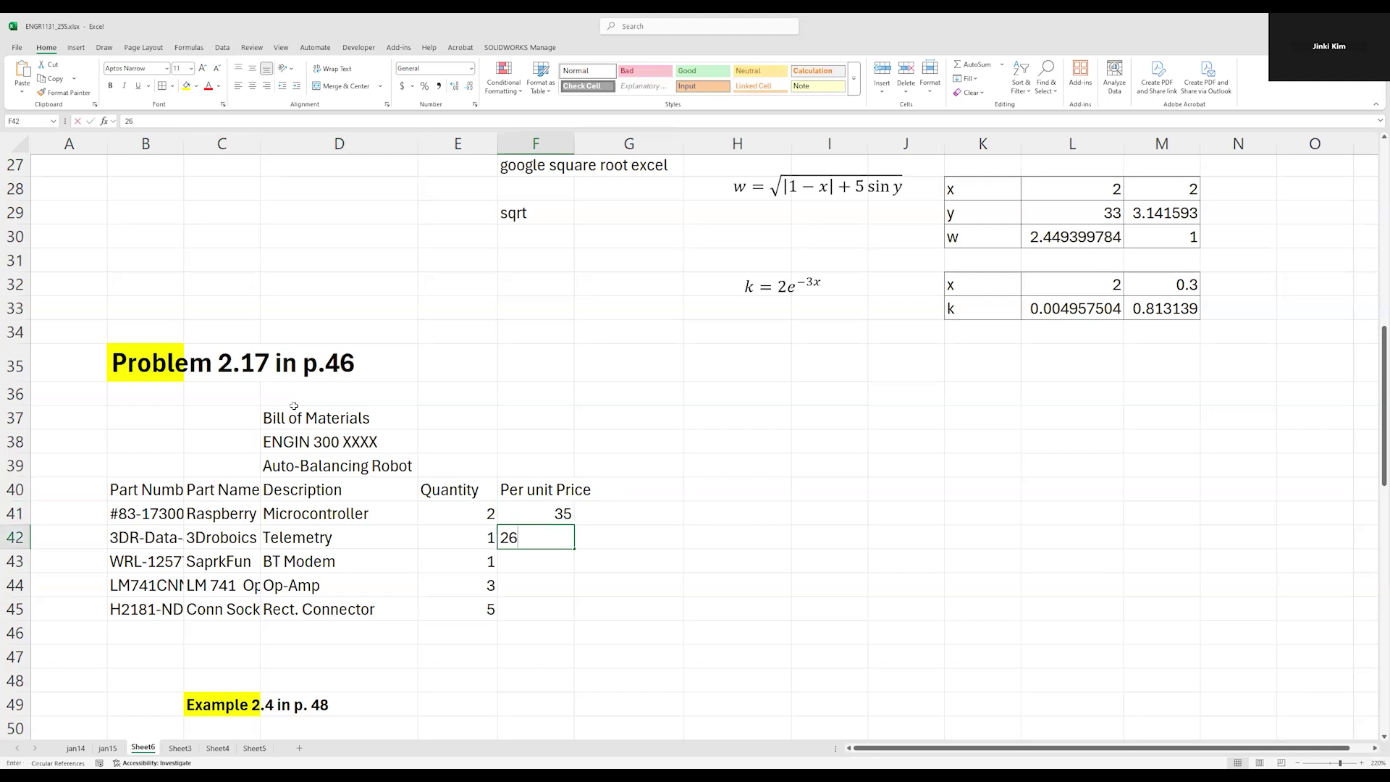
text(.99)
key(Return)
text(20.95)
key(Return)
text(0.59)
key(Return)
text(0.16)
key(ctrl+Return)
key(Return)
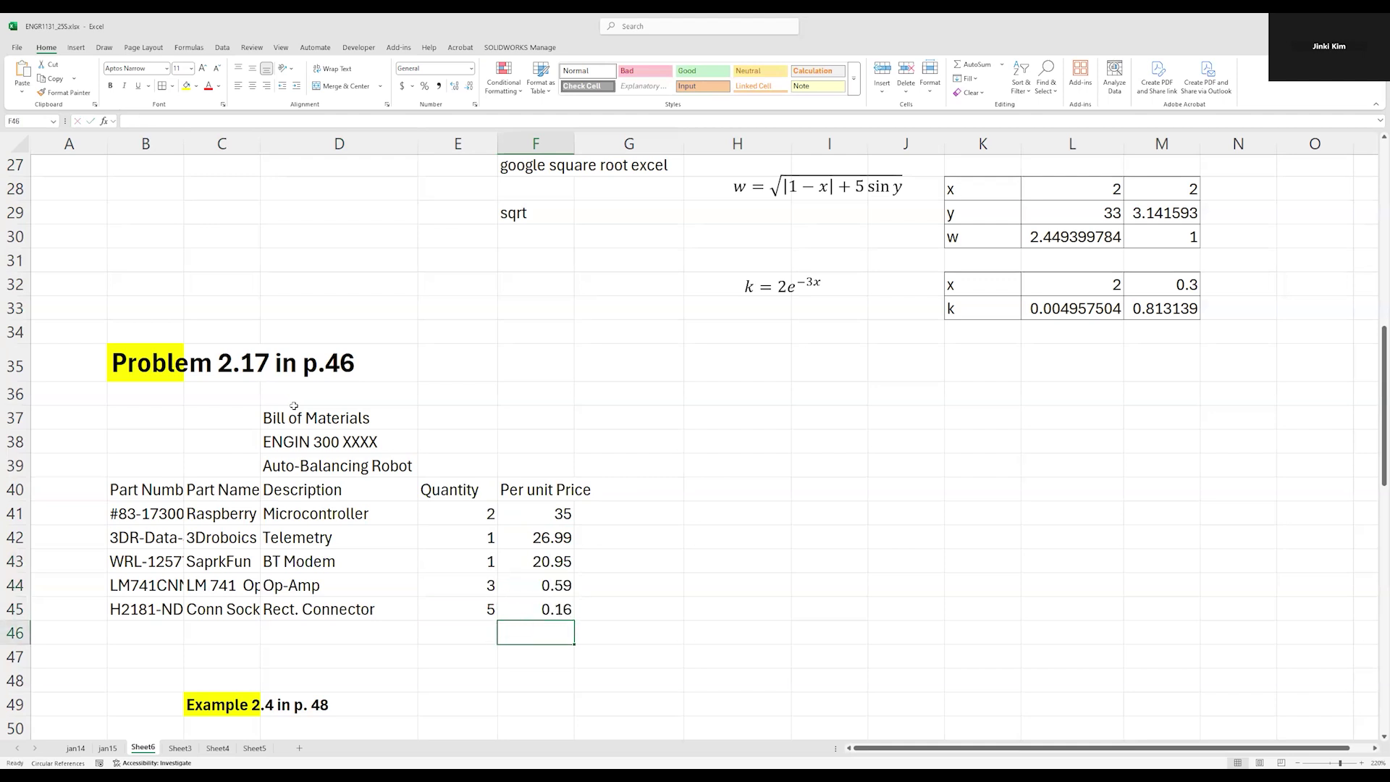
Enter the column header "Subtotal" in G40
key(Up)
key(Up)
key(Up)
key(Up)
key(Up)
key(Up)
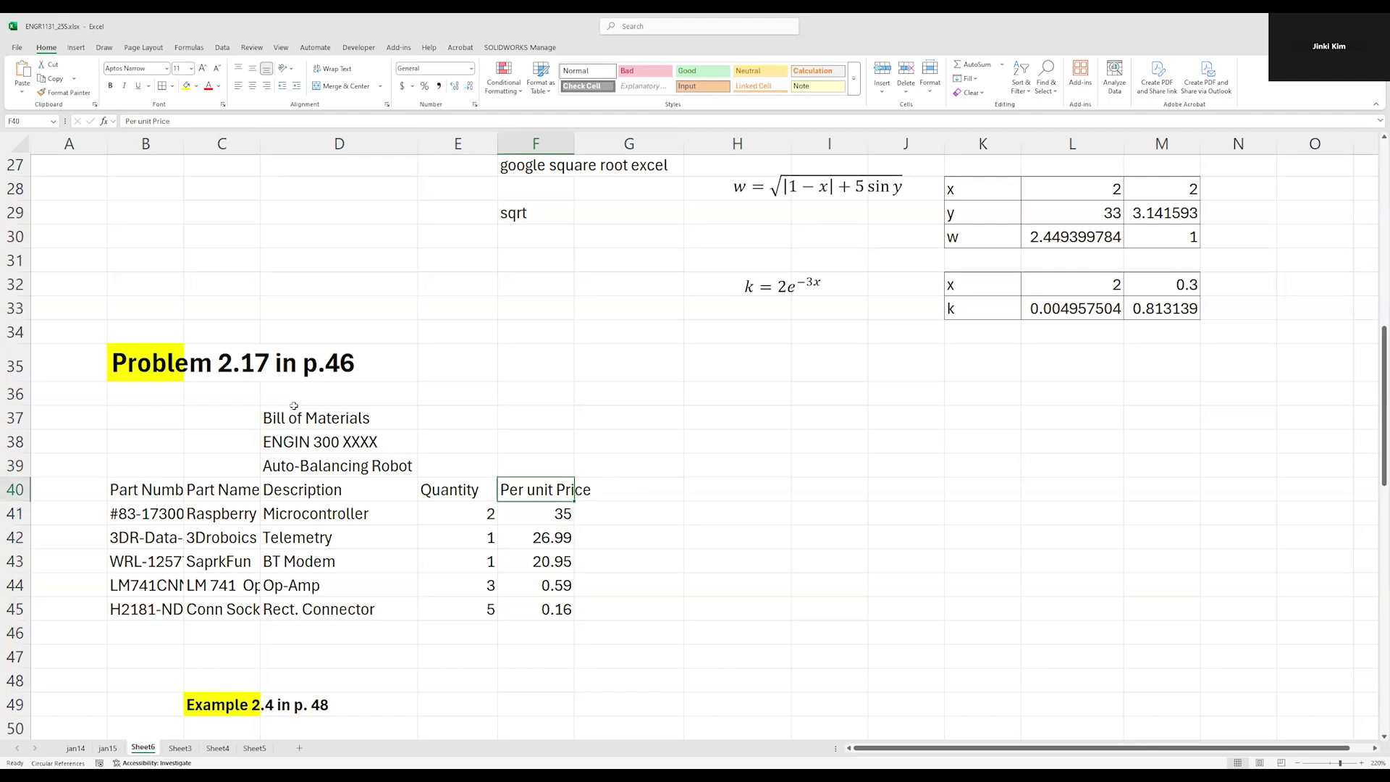
key(Right)
text(Syub)
key(BackSpace)
key(BackSpace)
key(BackSpace)
text(ubt)
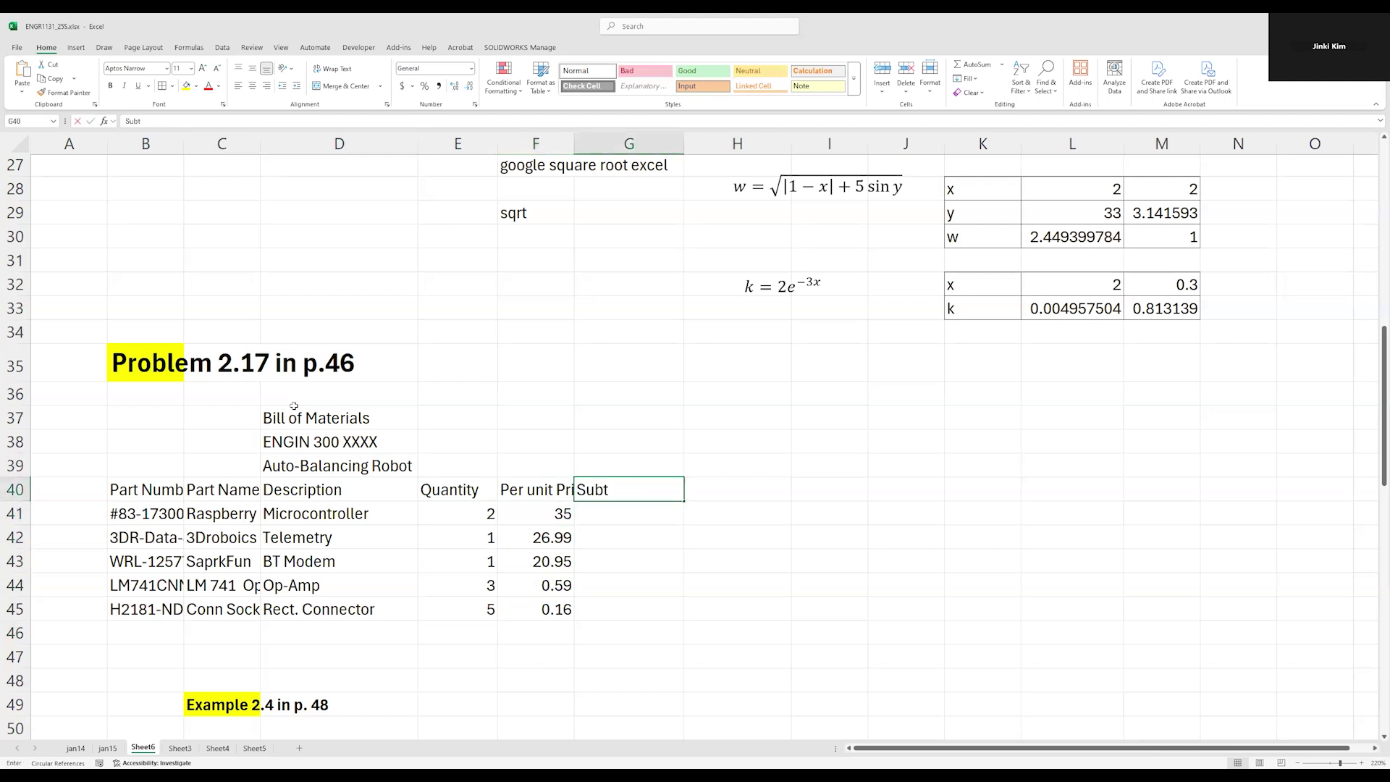
text(otal)
key(Return)
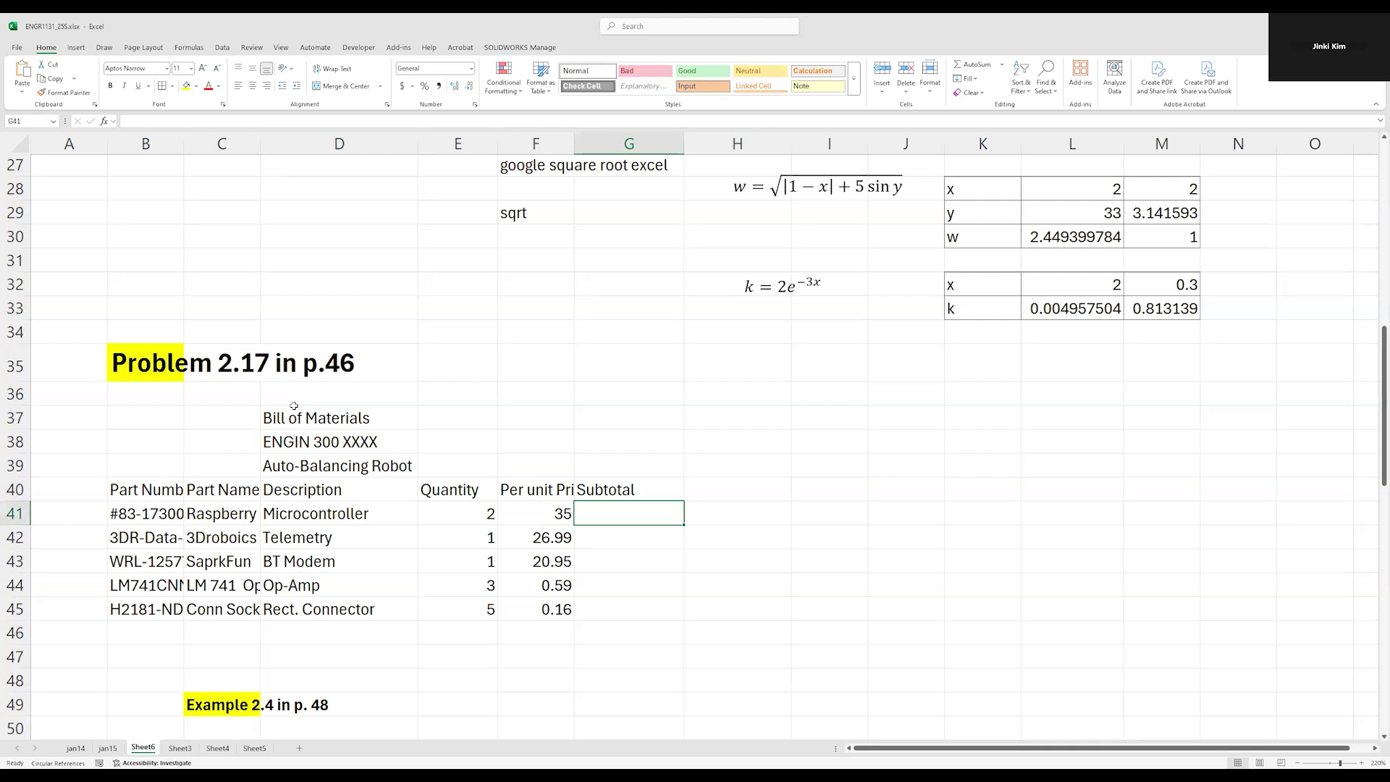
Enter the label "Grand total" in E46 below the Quantity column
key(Down)
key(Down)
key(Down)
key(Down)
key(Down)
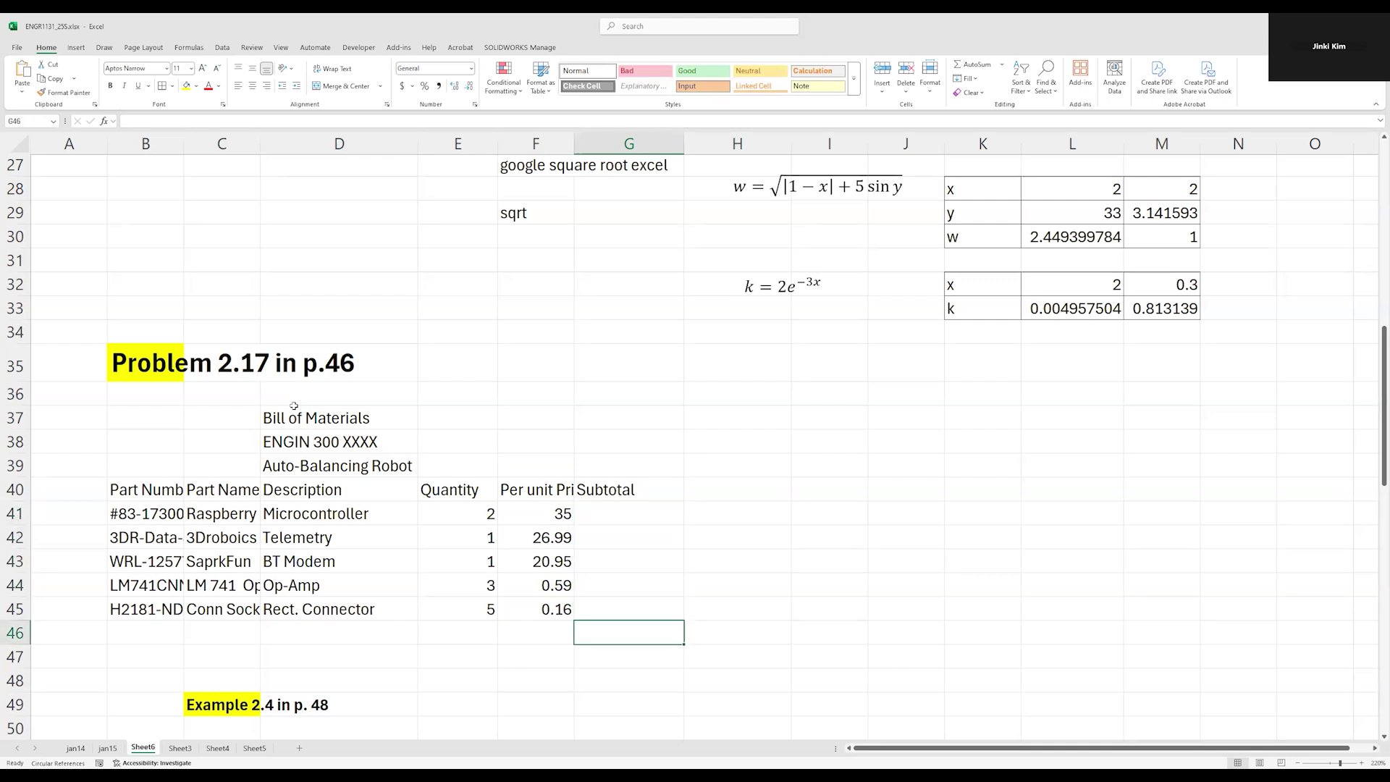
key(Left)
key(Left)
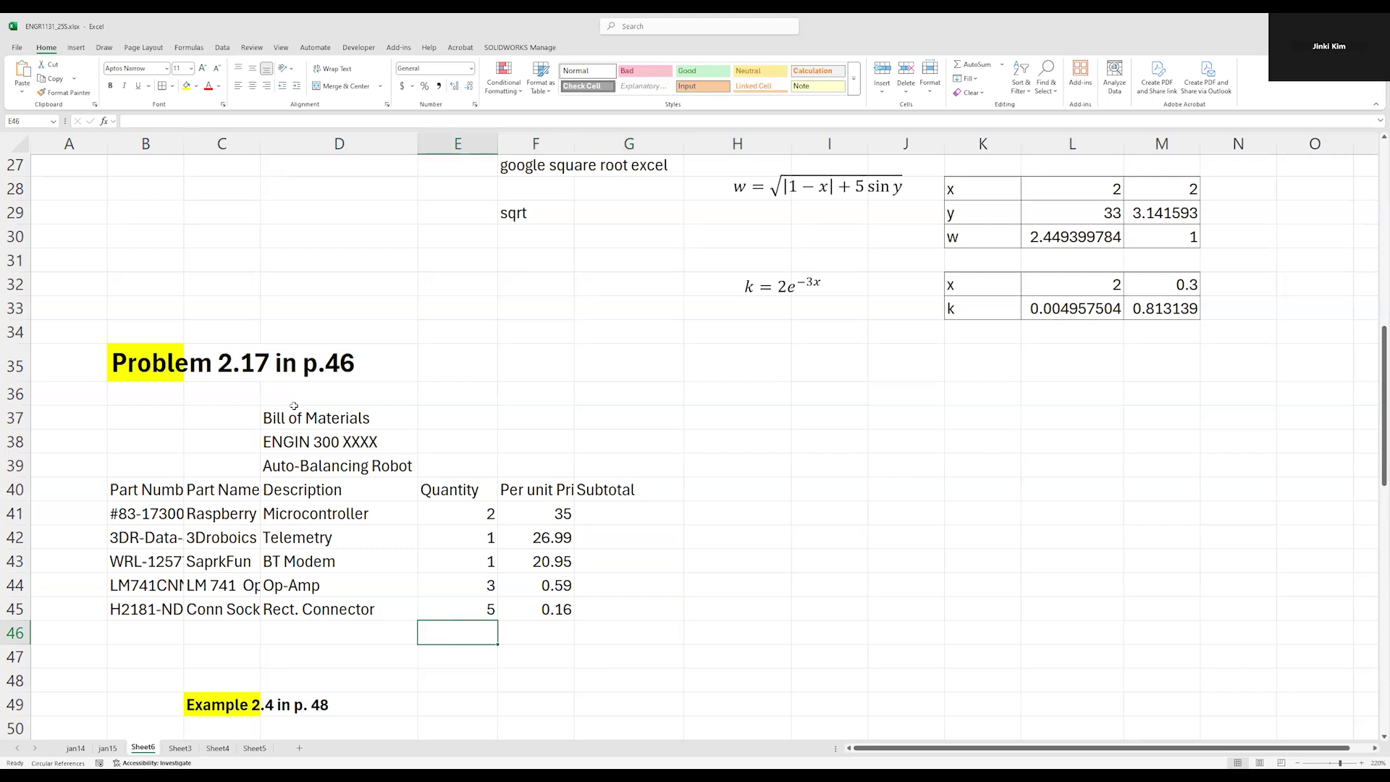
text(Grand total)
key(Right)
key(Right)
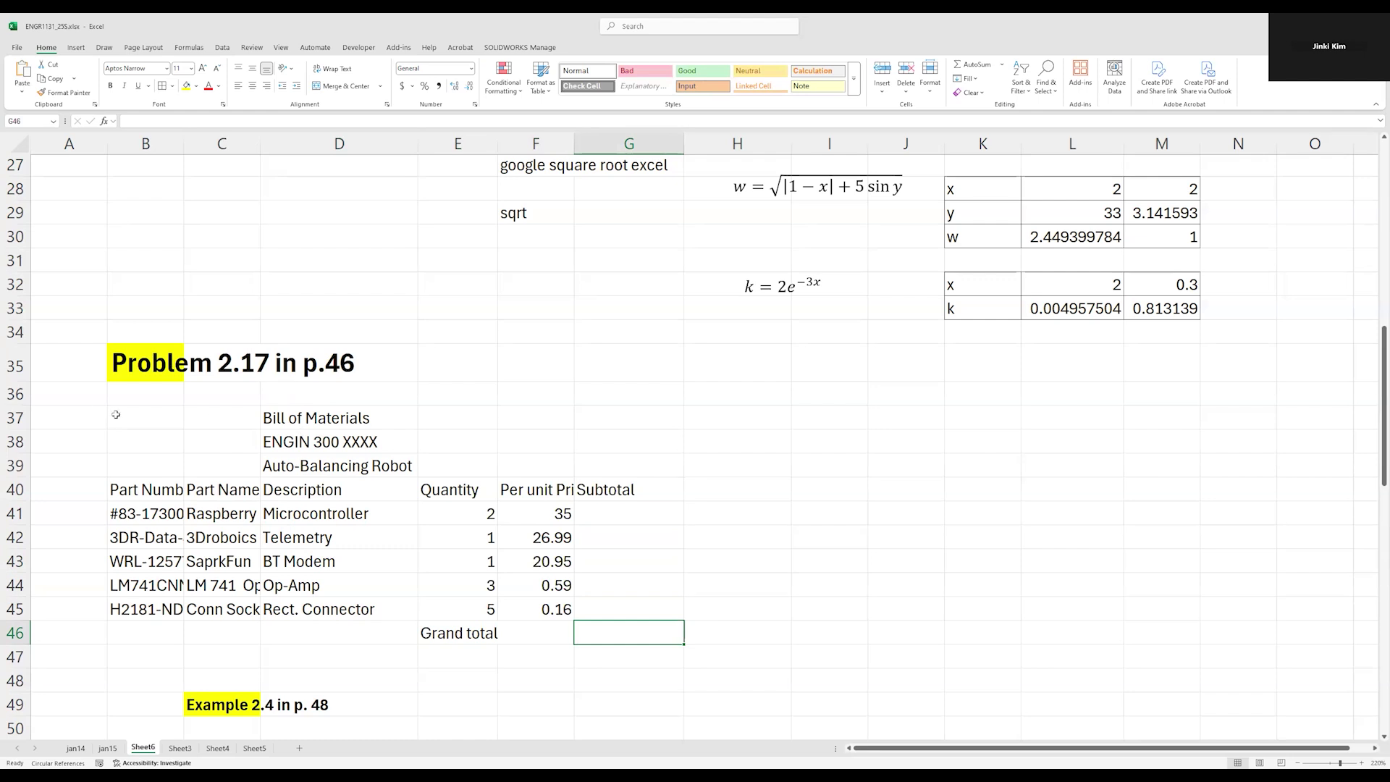
Widen columns B, C and F and slightly narrow column D so the part details and headers fit
drag(136, 488, 614, 610)
click(181, 490)
drag(184, 143, 443, 144)
click(296, 489)
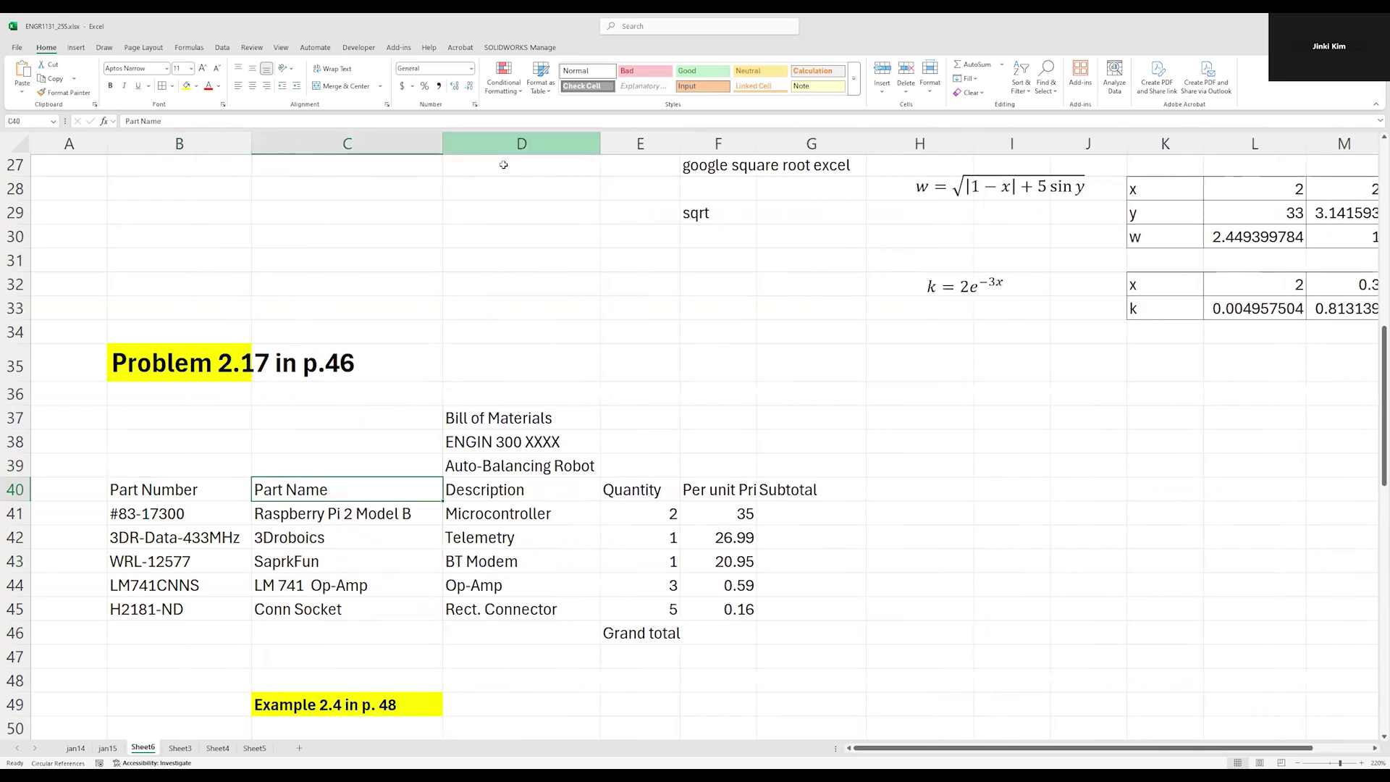
drag(600, 143, 595, 144)
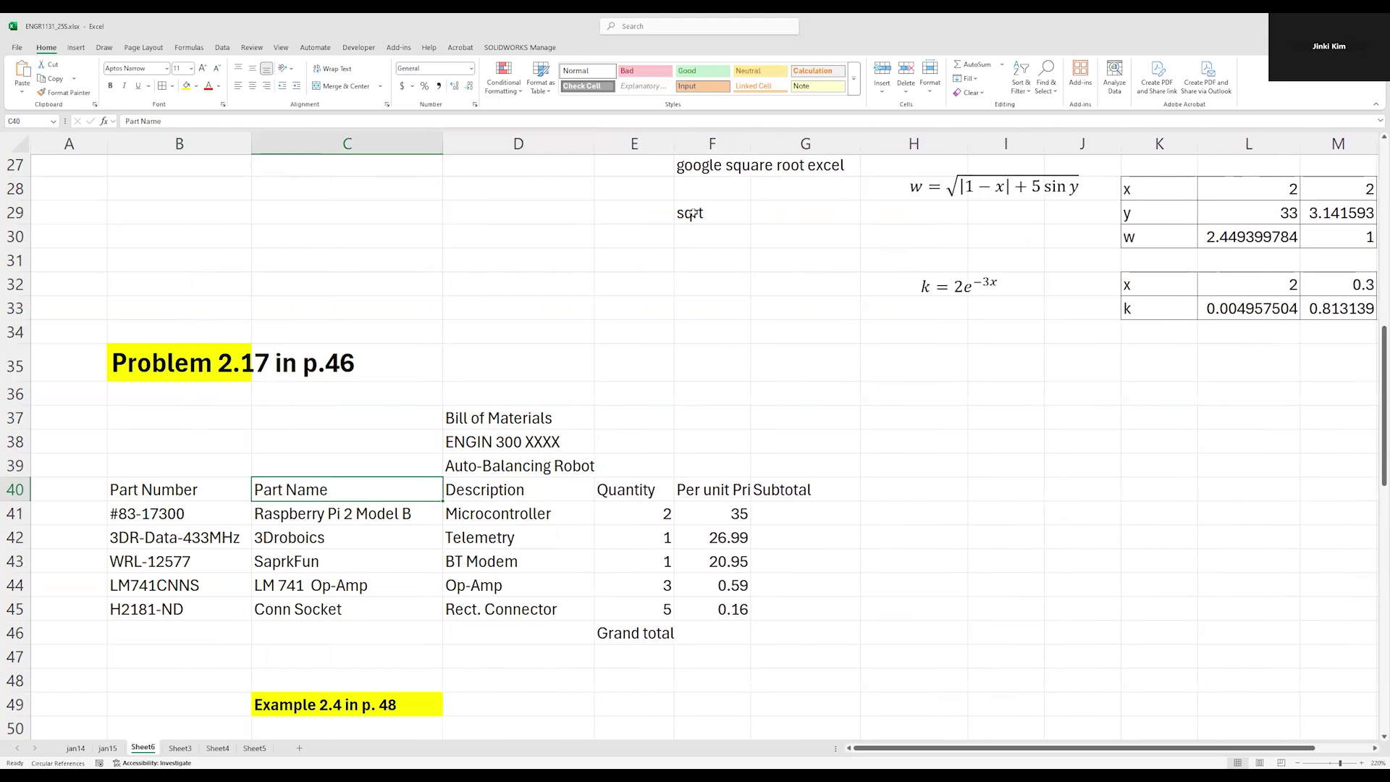
drag(756, 144, 773, 143)
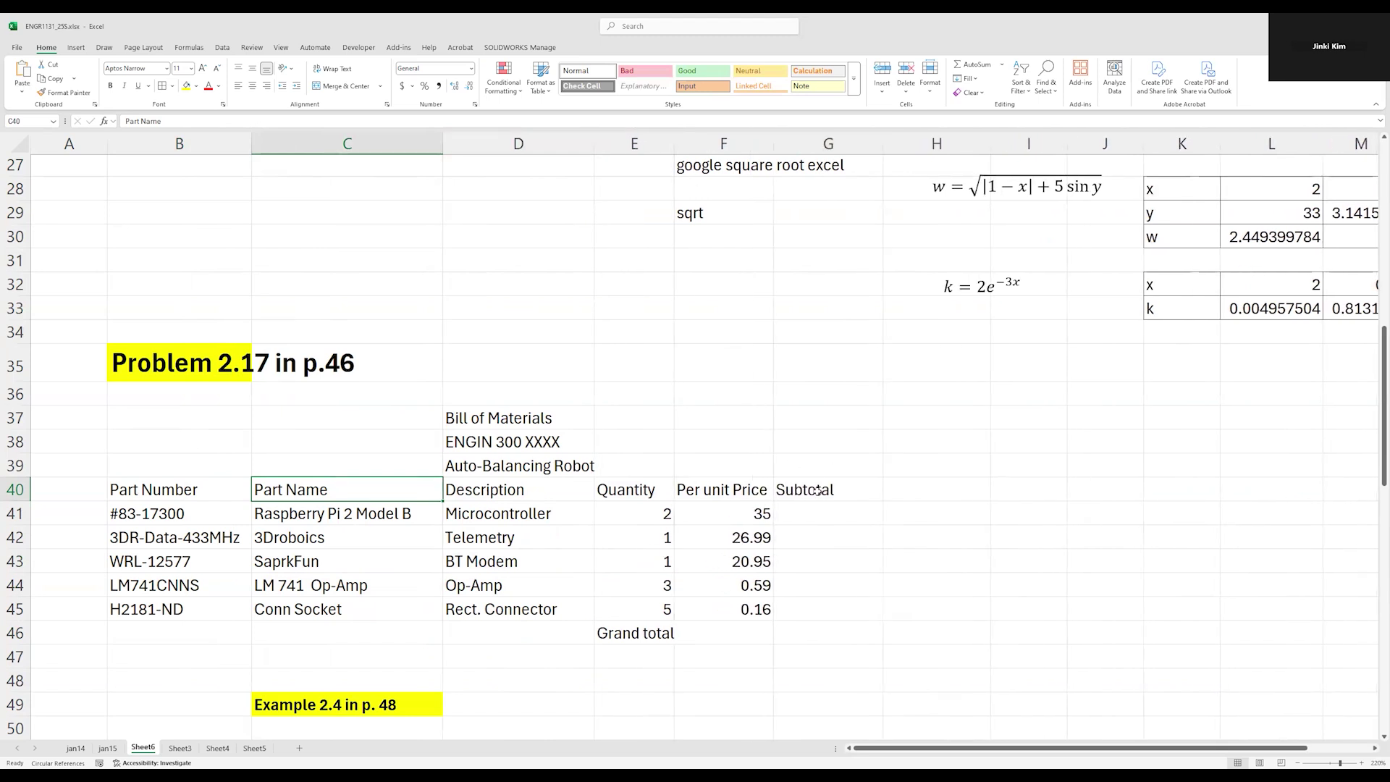
Make the column headers in B40:G40 and the three title lines in D37:D39 bold
drag(823, 490, 169, 492)
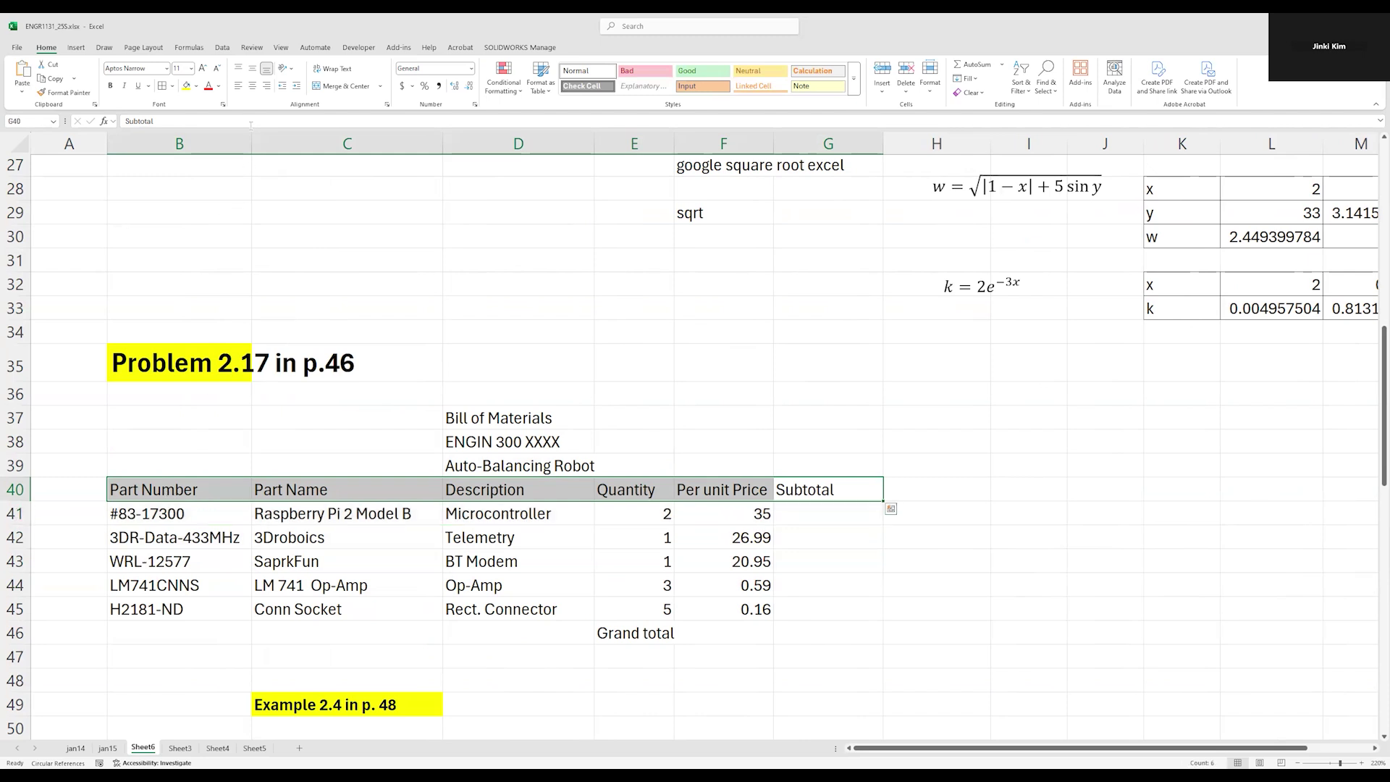
click(112, 86)
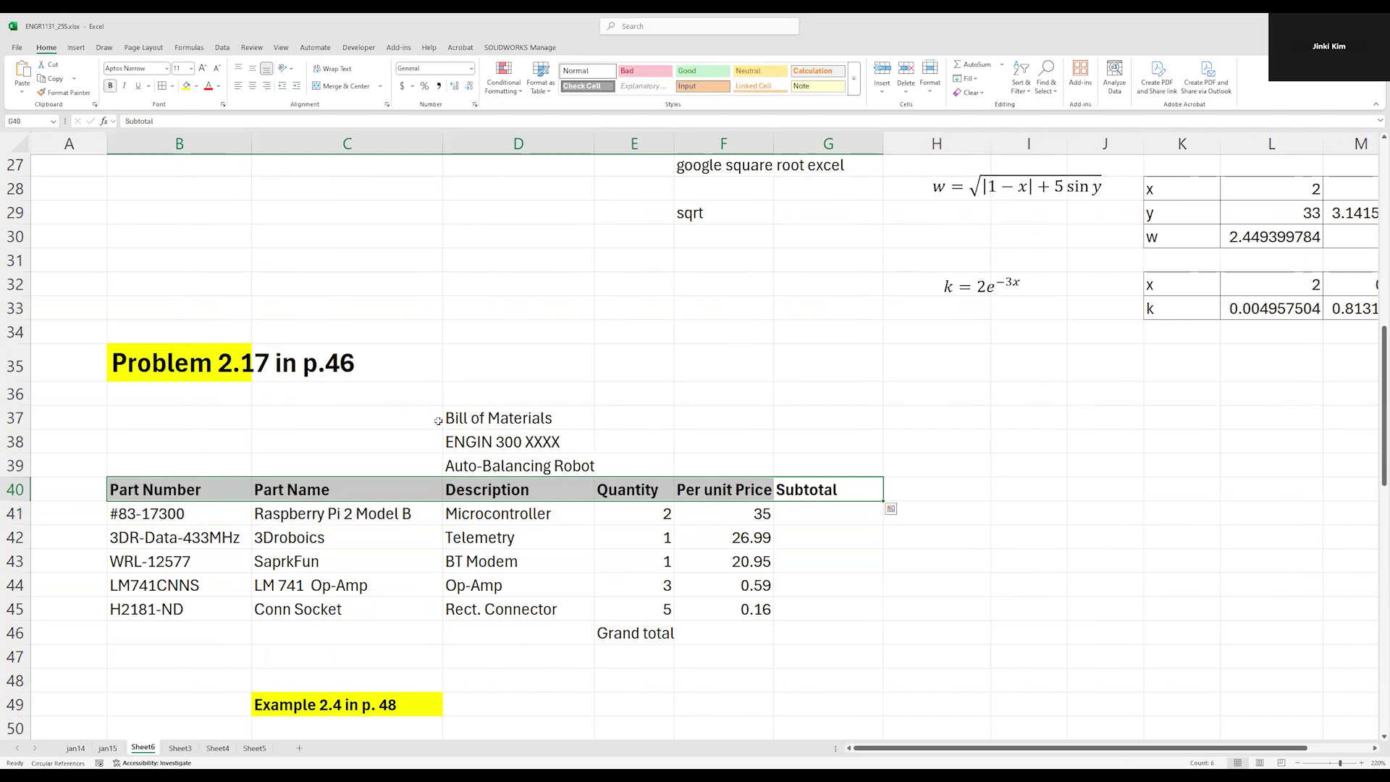
drag(438, 421, 478, 467)
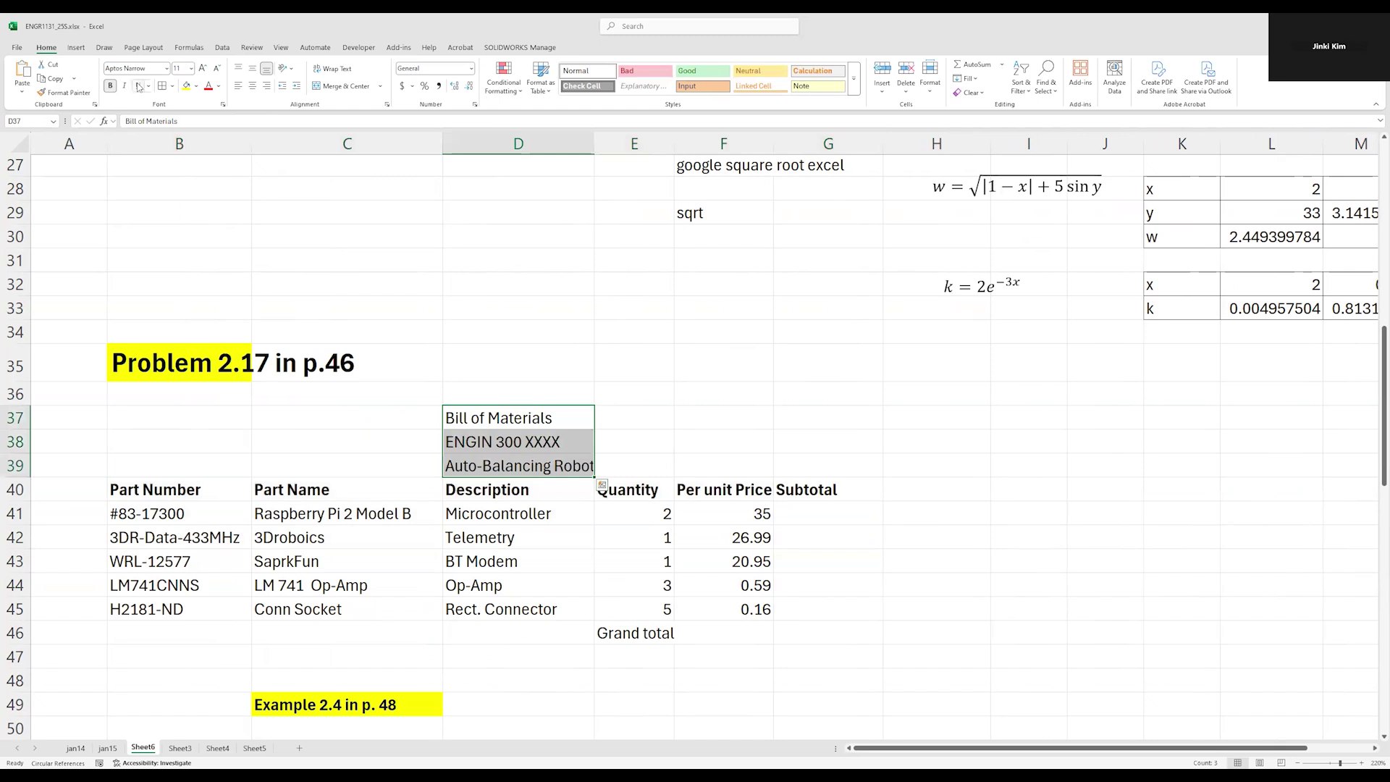
click(111, 86)
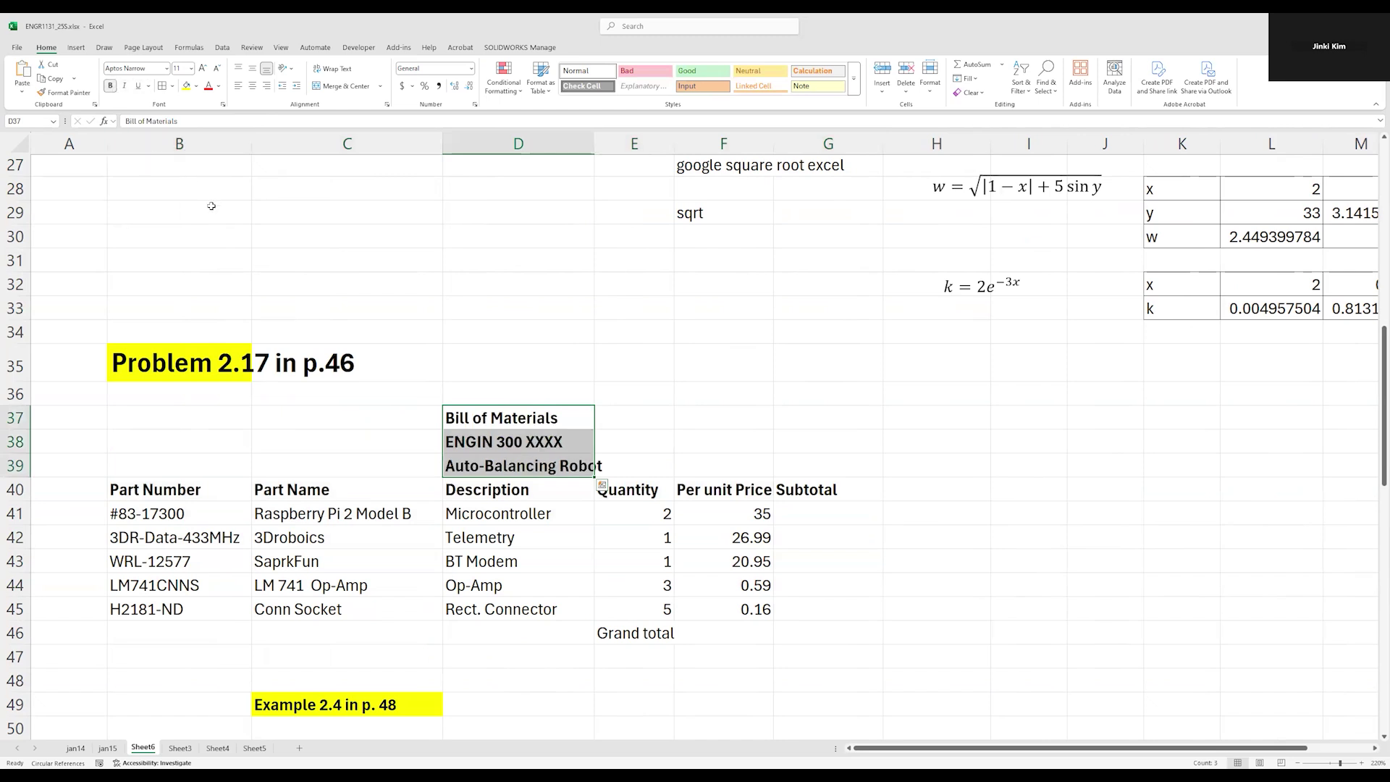
Apply Thick Outside Borders to the table B40:G46, the header row B40:G40 and the Grand total row B46:G46
drag(149, 489, 812, 641)
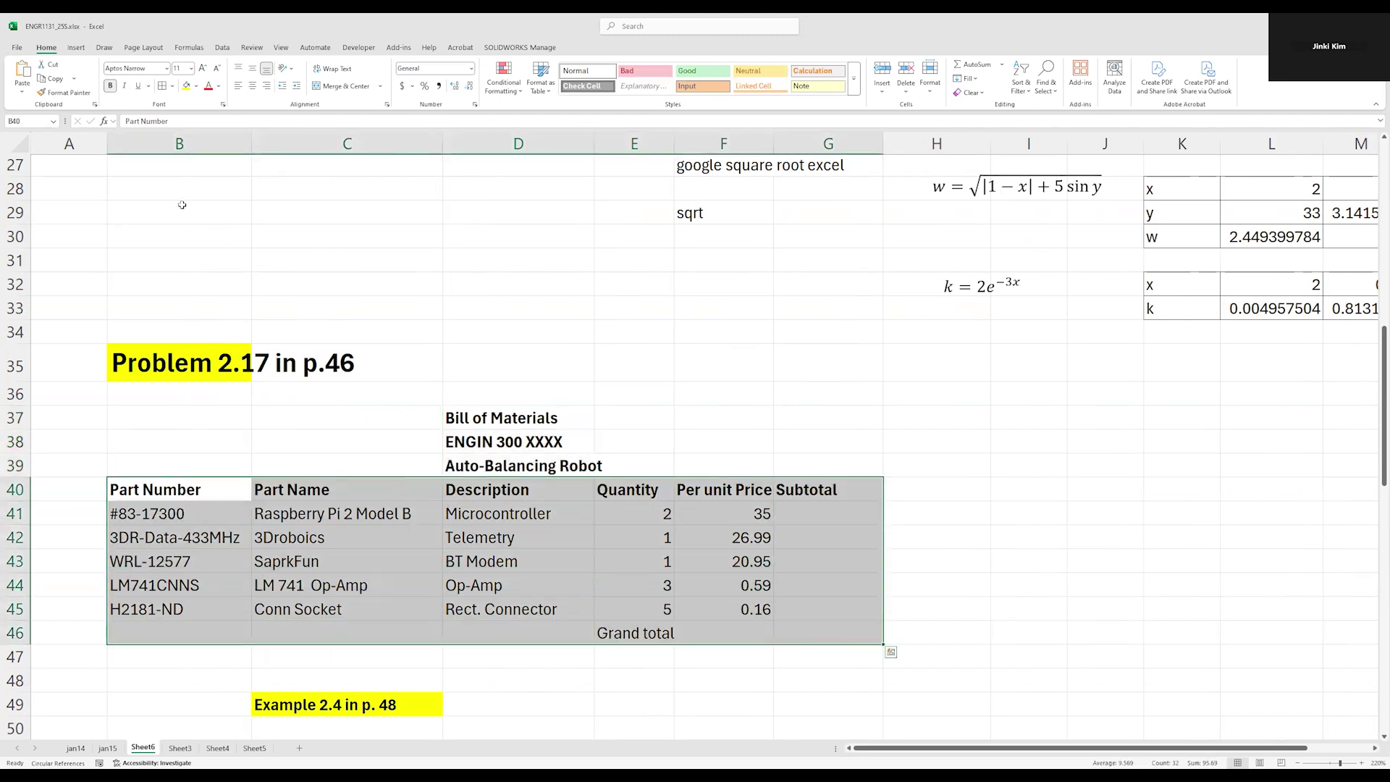
click(173, 86)
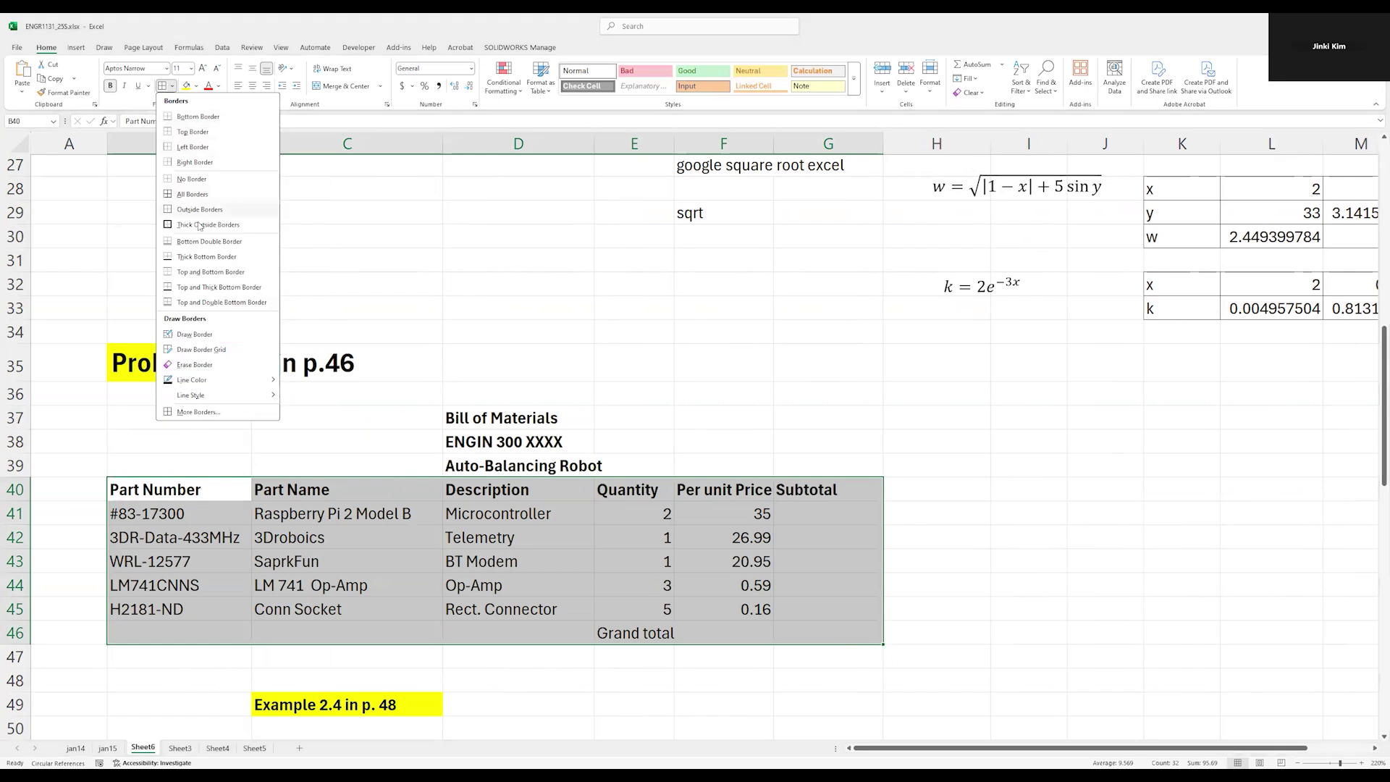
click(208, 225)
drag(156, 490, 825, 490)
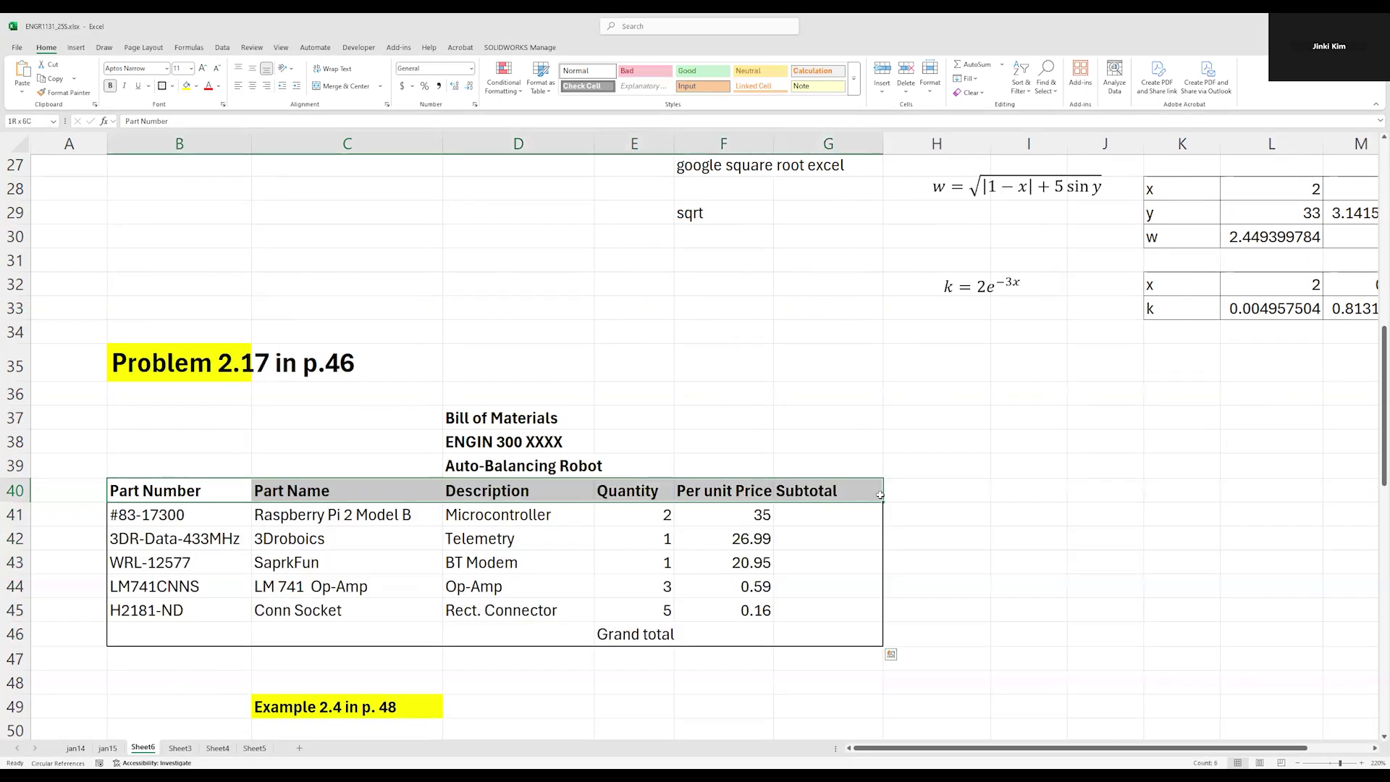
click(163, 86)
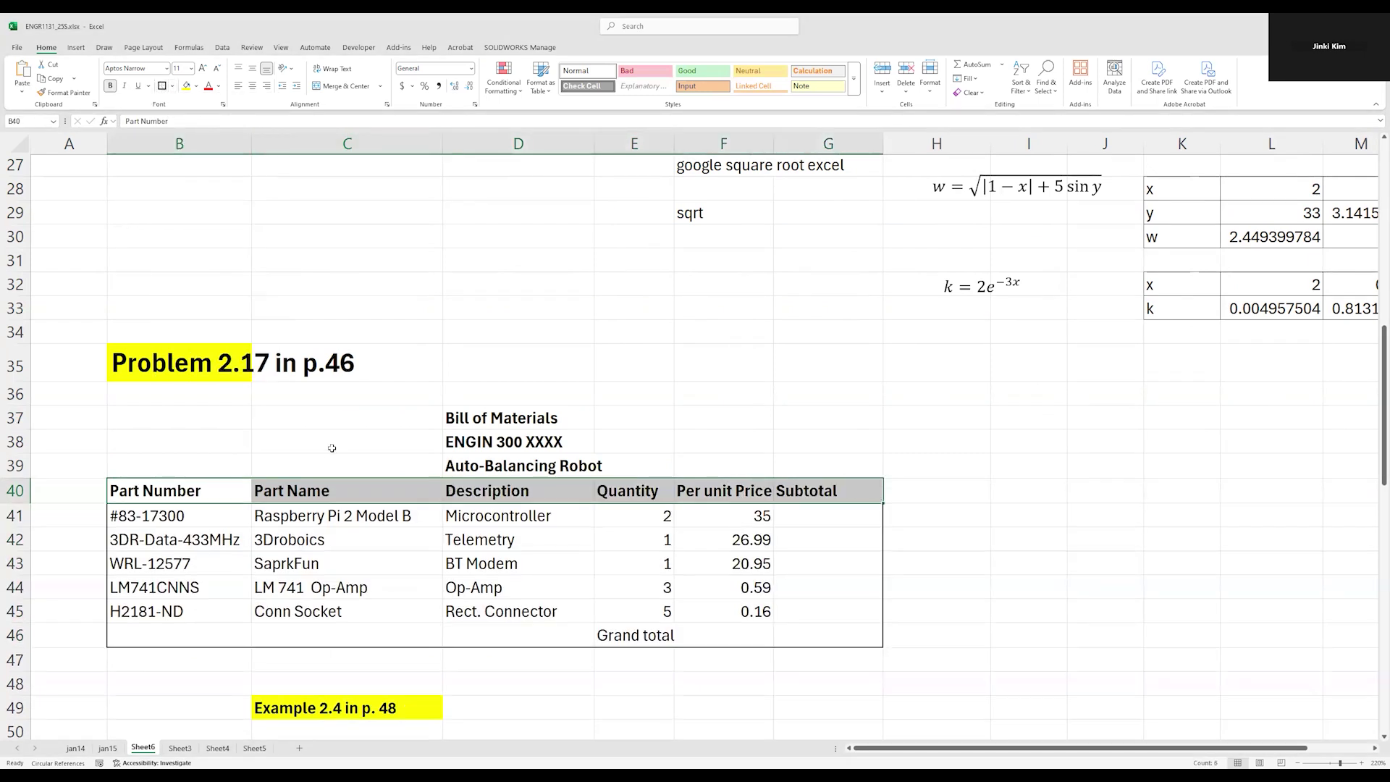
drag(134, 635, 826, 635)
click(162, 86)
click(632, 684)
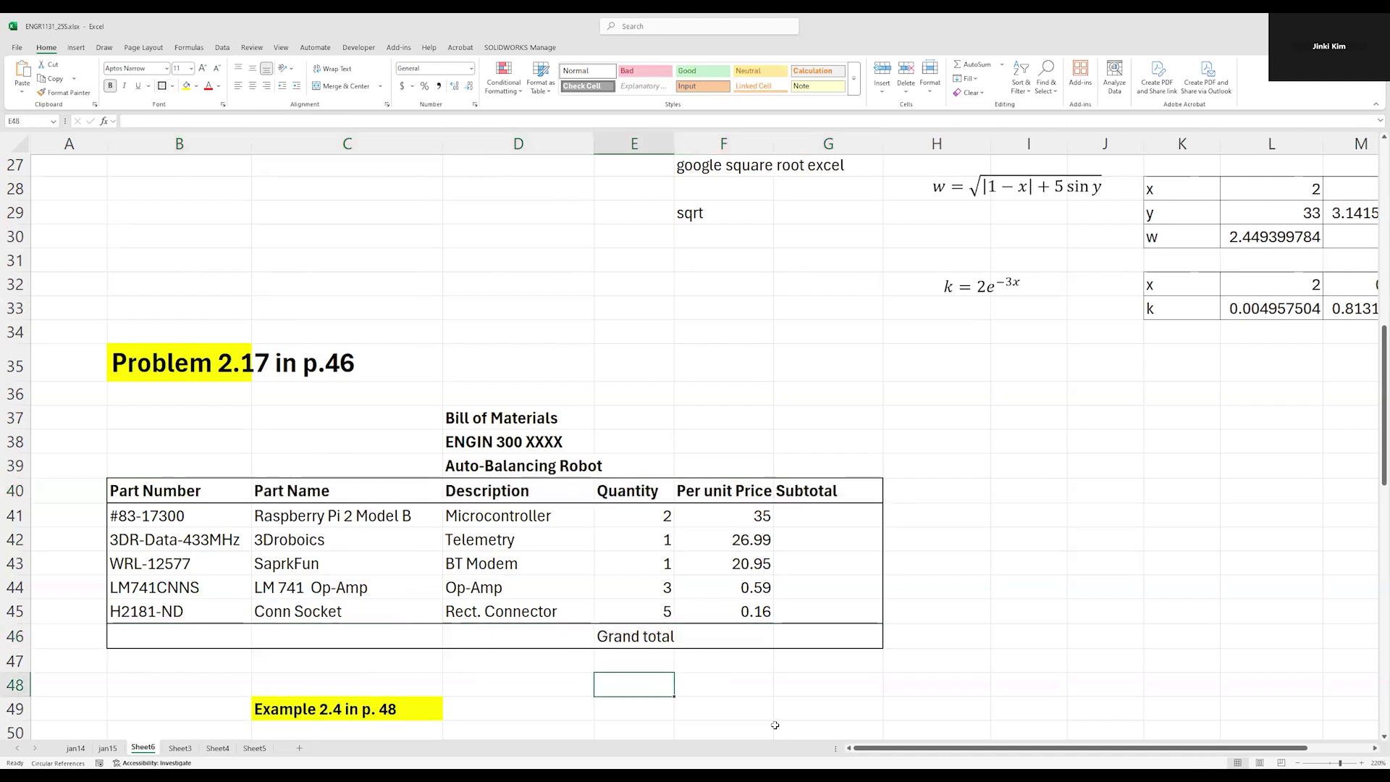
Merge and center the "Bill of Materials" title across B37:G37
drag(174, 414, 857, 426)
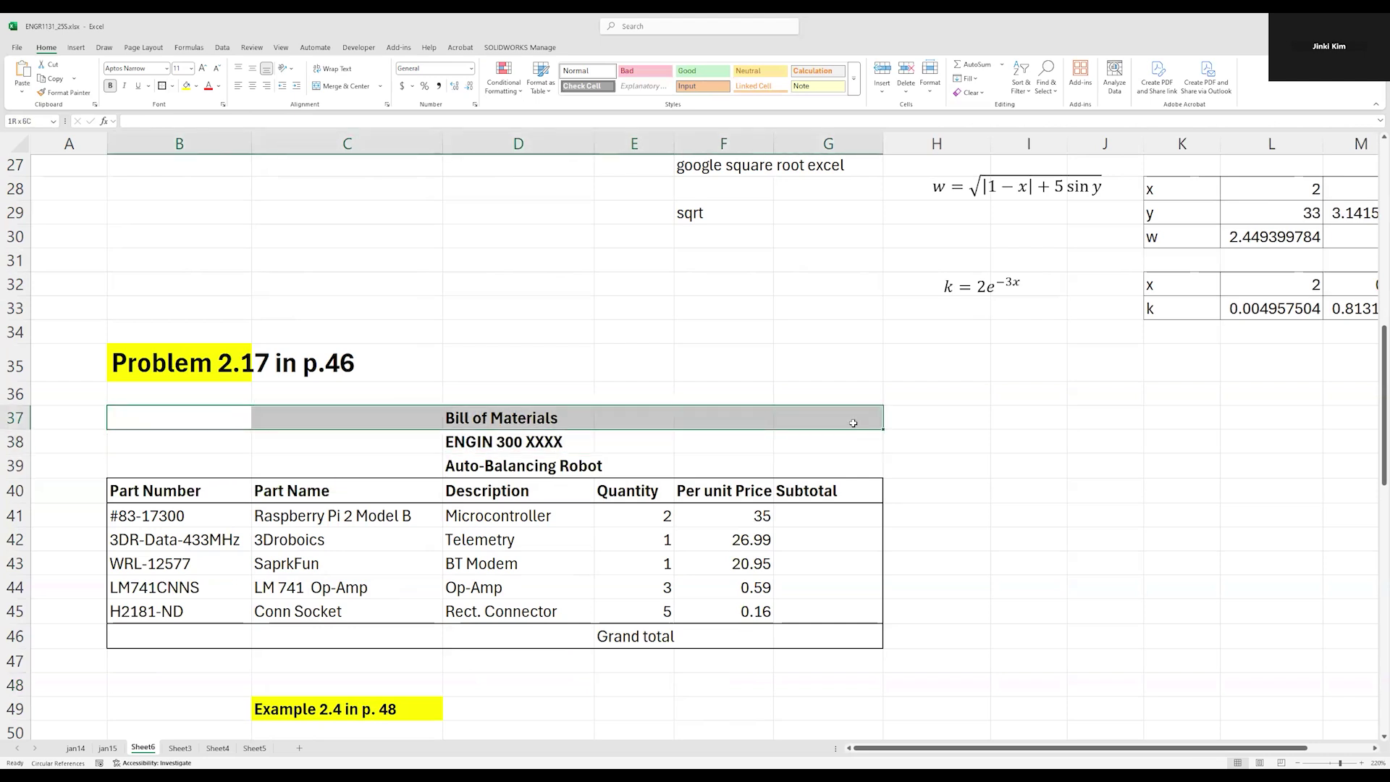
drag(853, 423, 218, 419)
click(326, 422)
click(532, 417)
click(634, 415)
click(735, 413)
drag(846, 420, 214, 414)
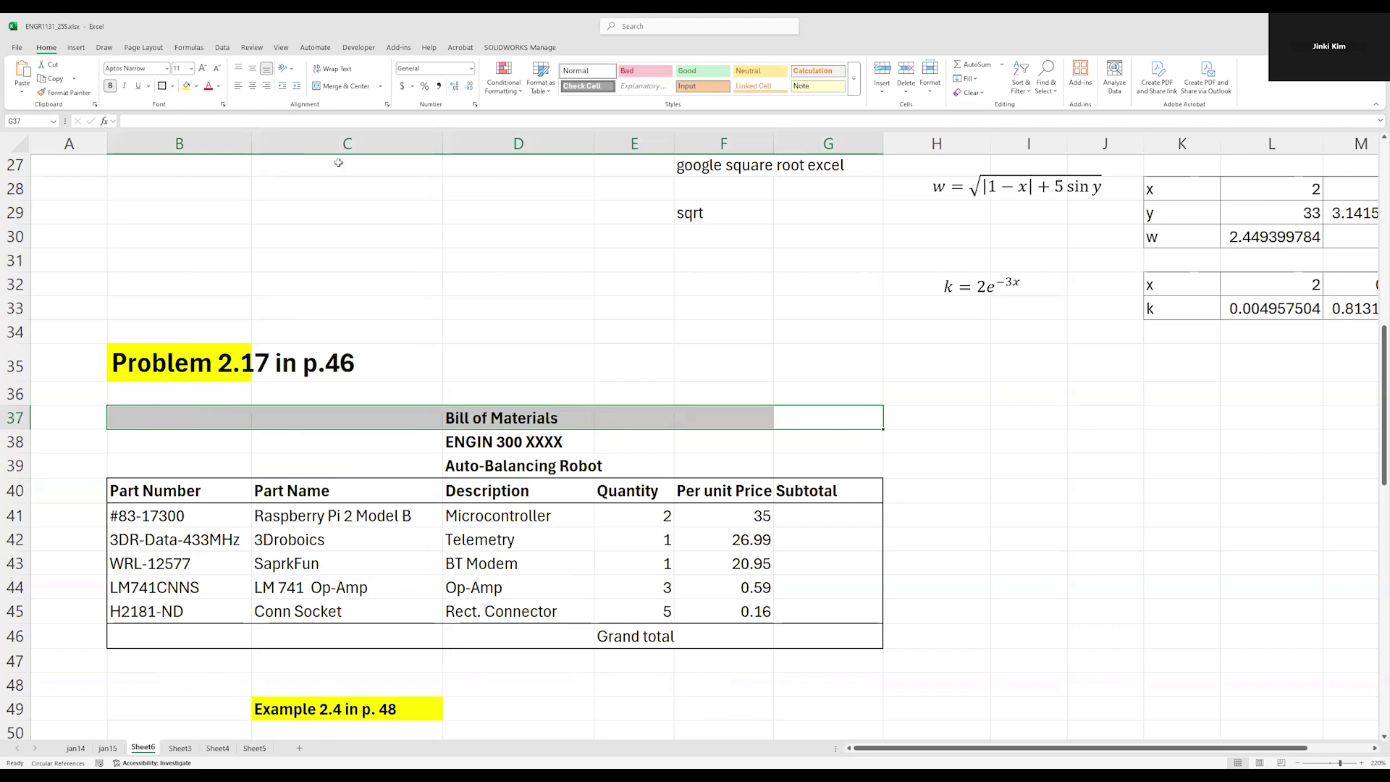
click(347, 86)
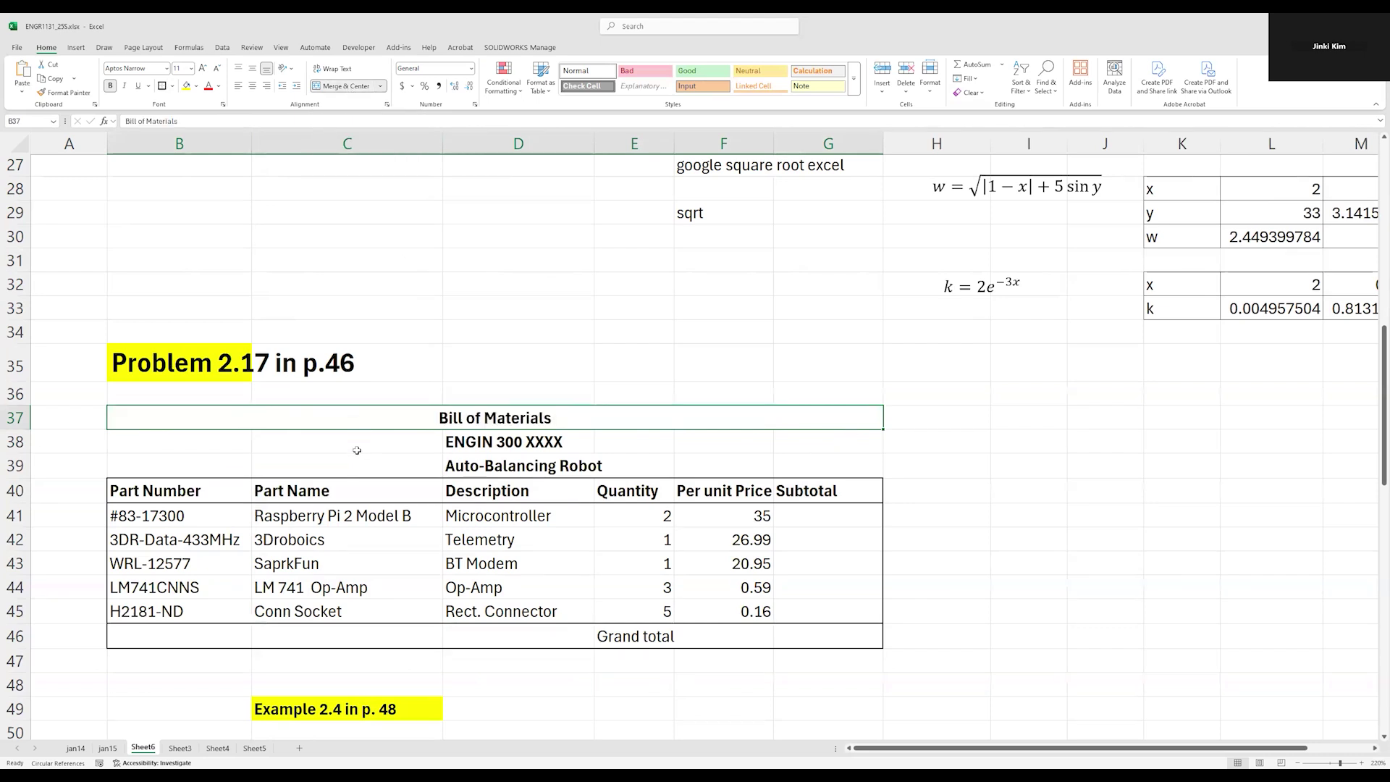
Unmerge the "Bill of Materials" title cells and merge and center them across B37:G37 again
click(490, 438)
click(498, 419)
click(345, 88)
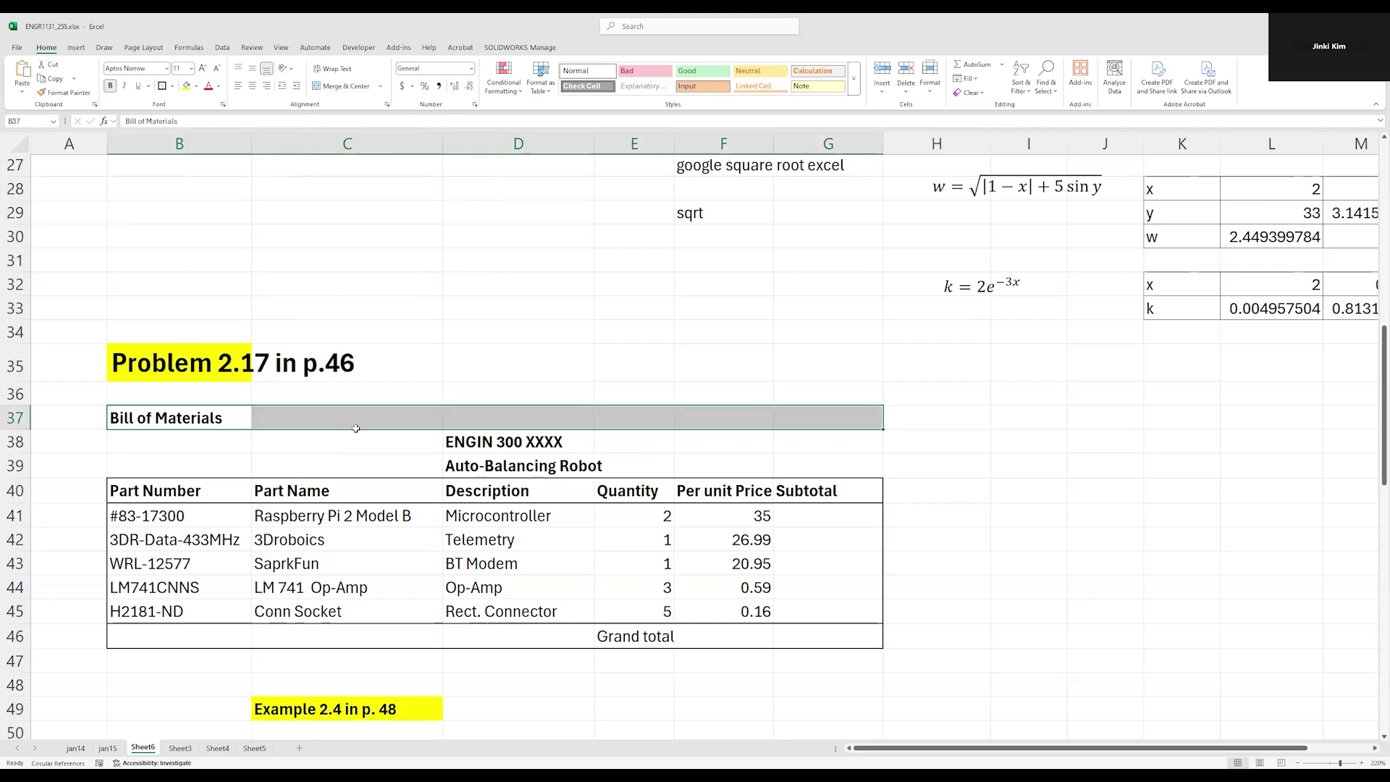
click(353, 88)
Merge and center the "ENGIN 300 XXXX" line across B38:G38 and the "Auto-Balancing Robot" line across B39:G39
drag(210, 440, 839, 454)
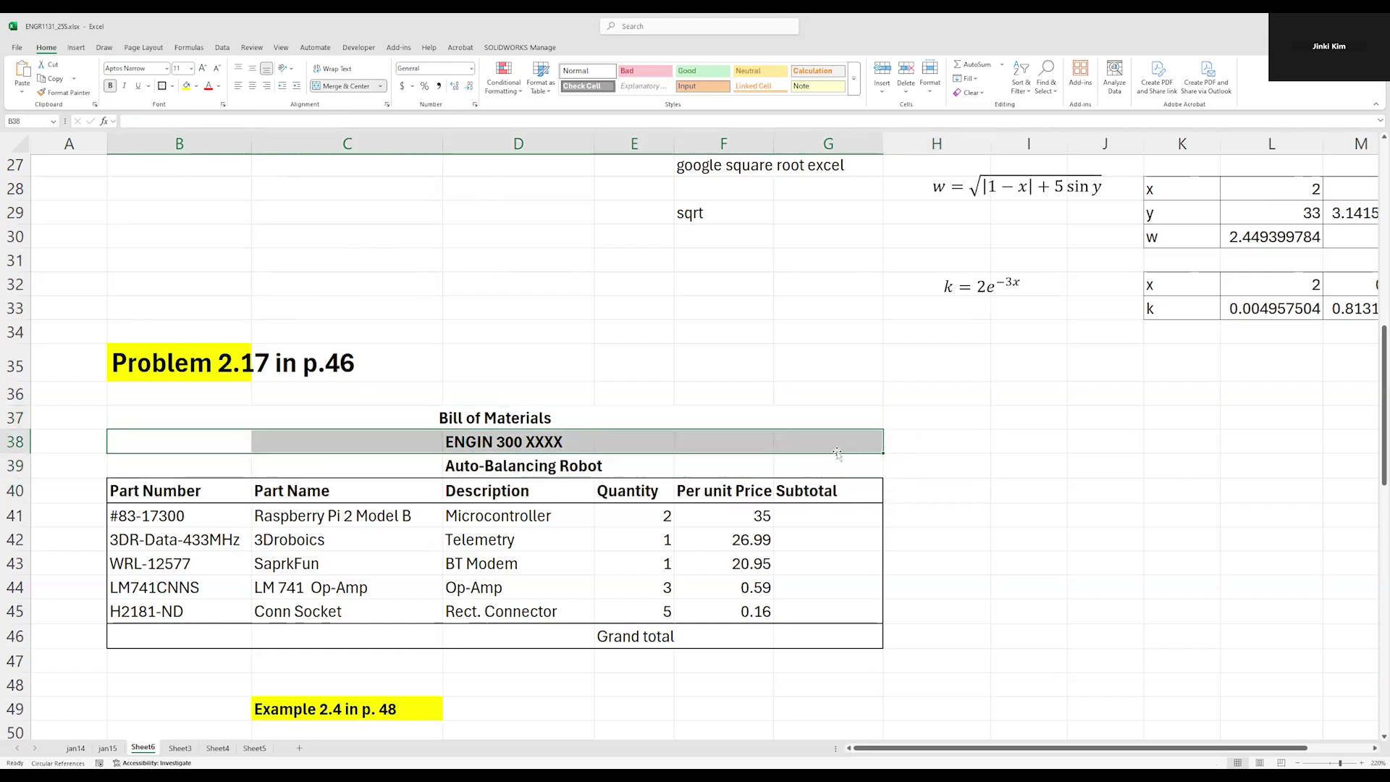
key(F4)
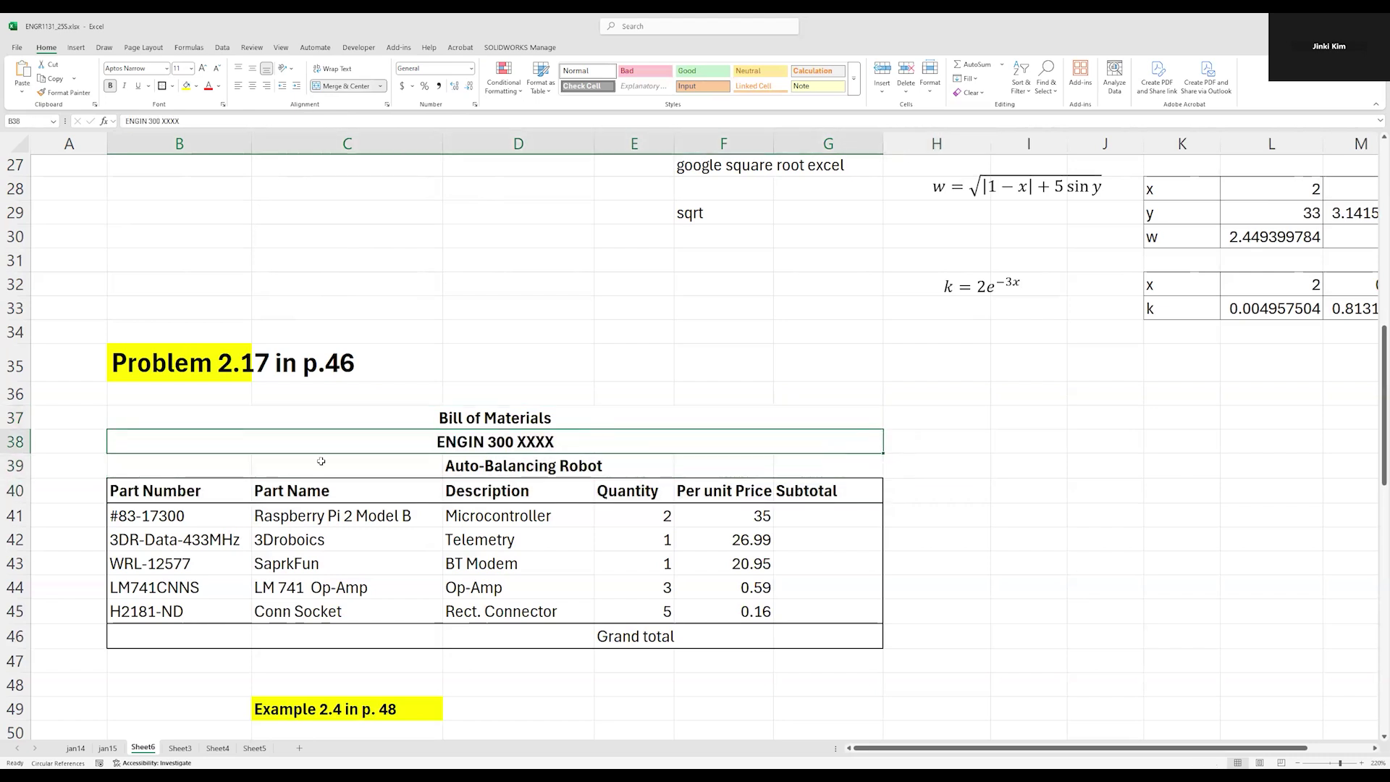
click(305, 460)
drag(218, 466, 848, 471)
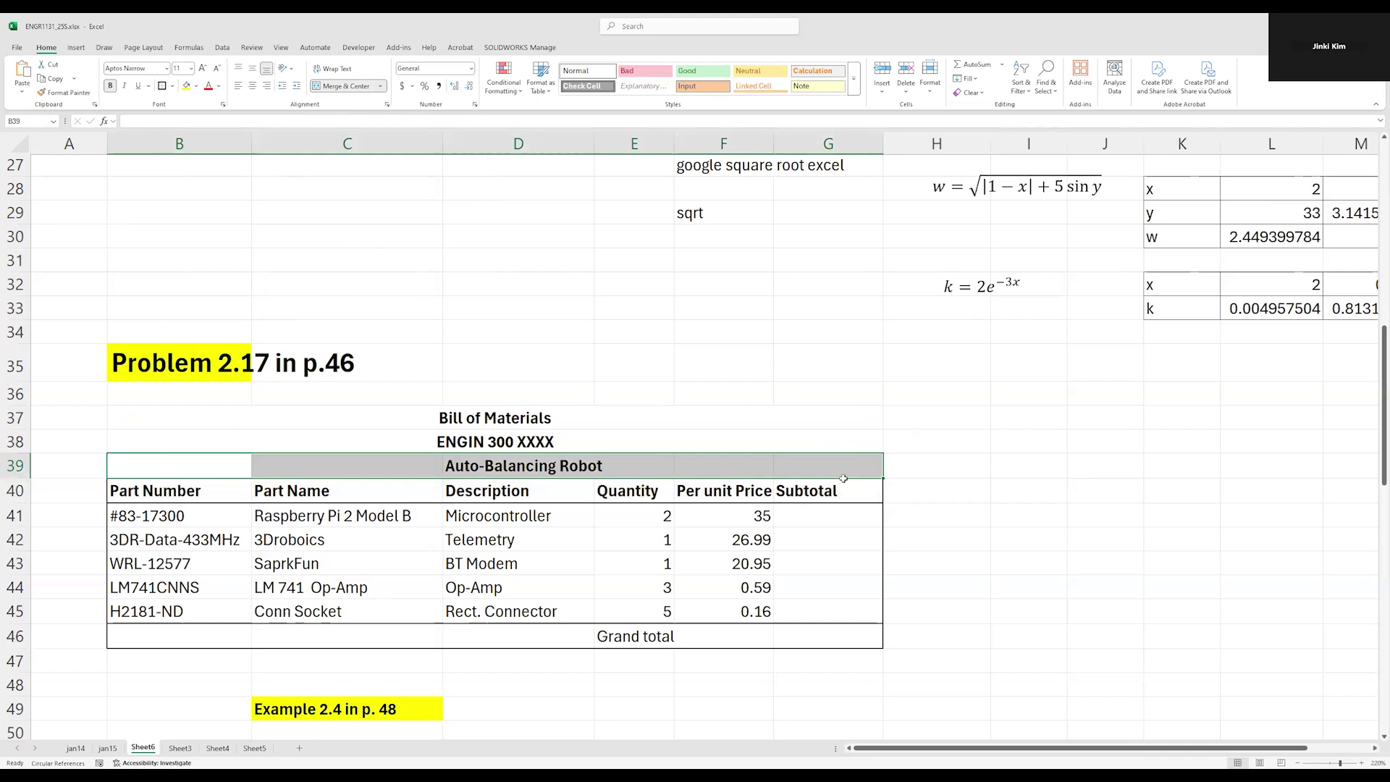
key(F4)
click(981, 594)
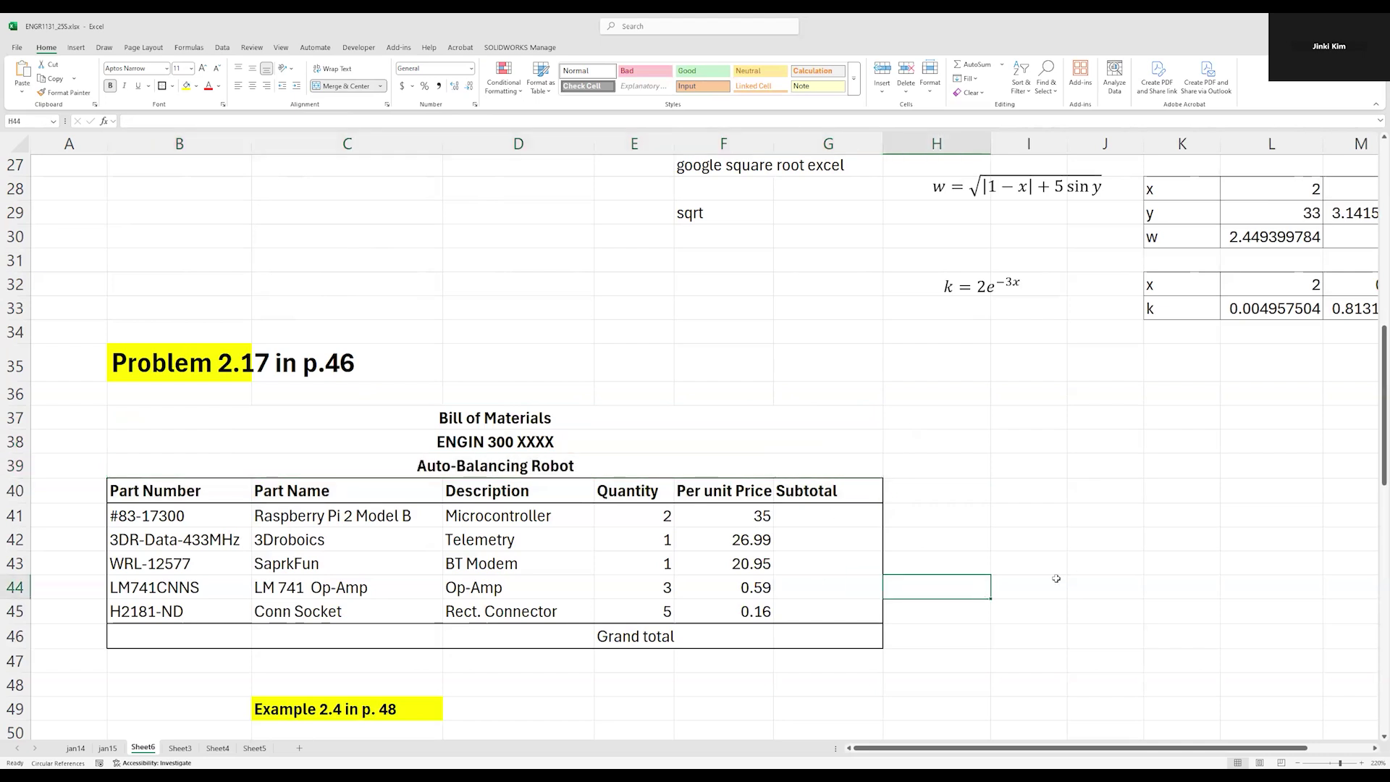
Merge B46:E46 into a single bold, right-aligned "Grand total" cell
click(637, 636)
drag(614, 634, 217, 637)
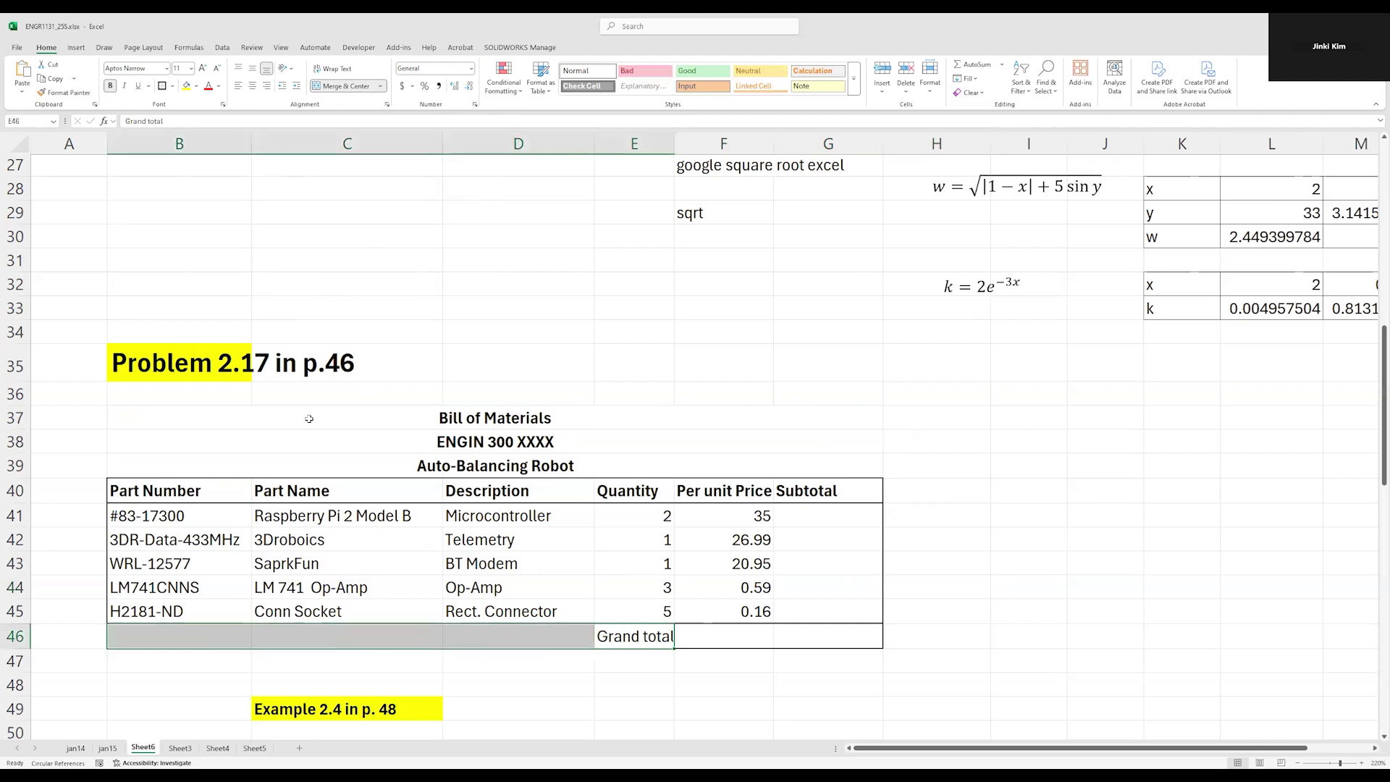
click(356, 88)
key(ctrl+b)
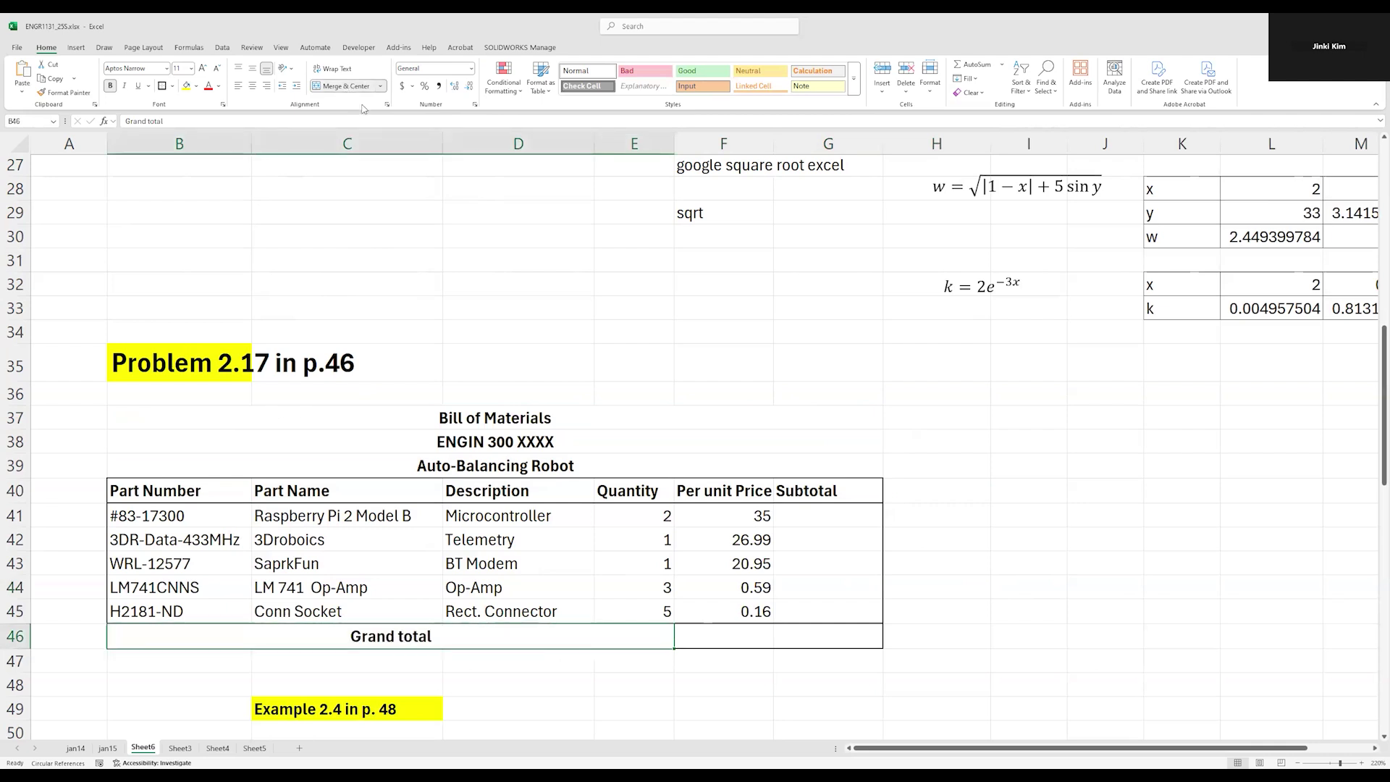
click(267, 85)
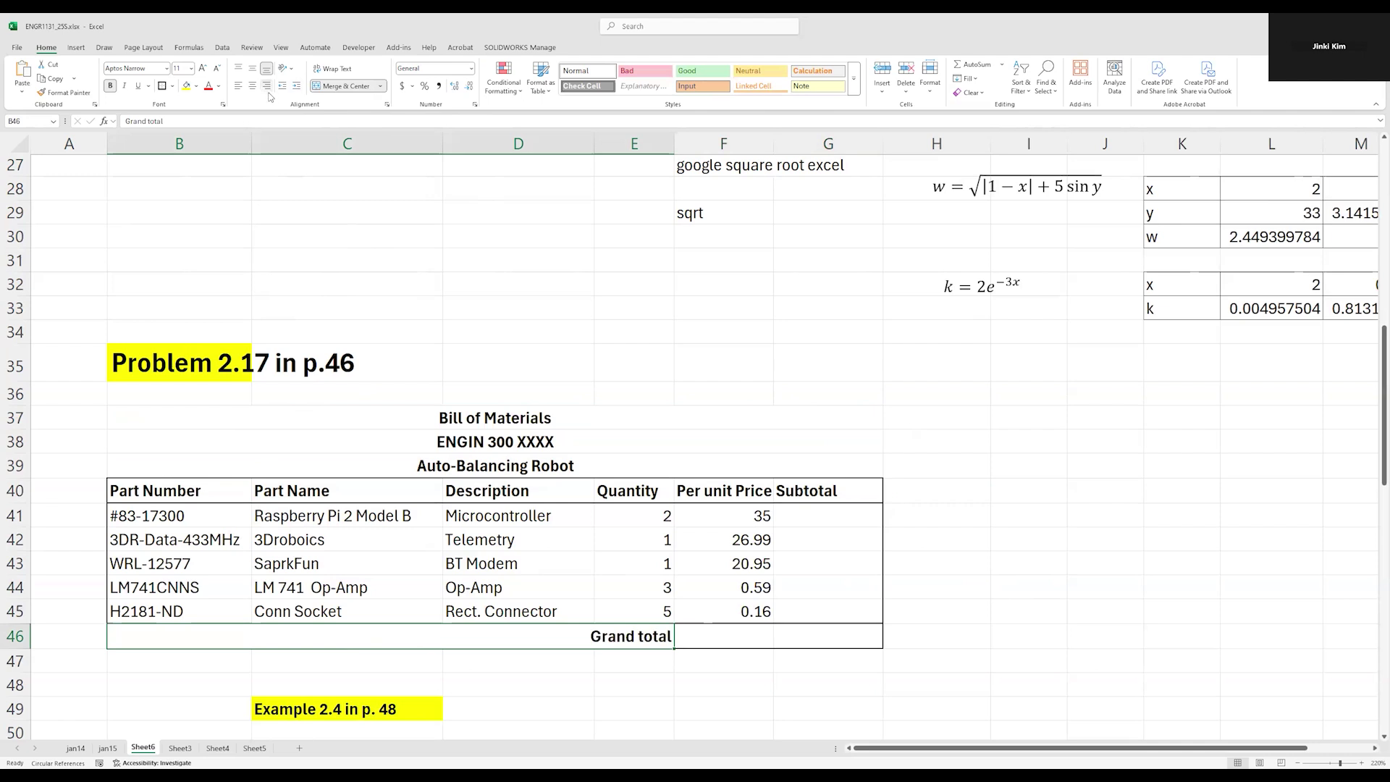
click(836, 634)
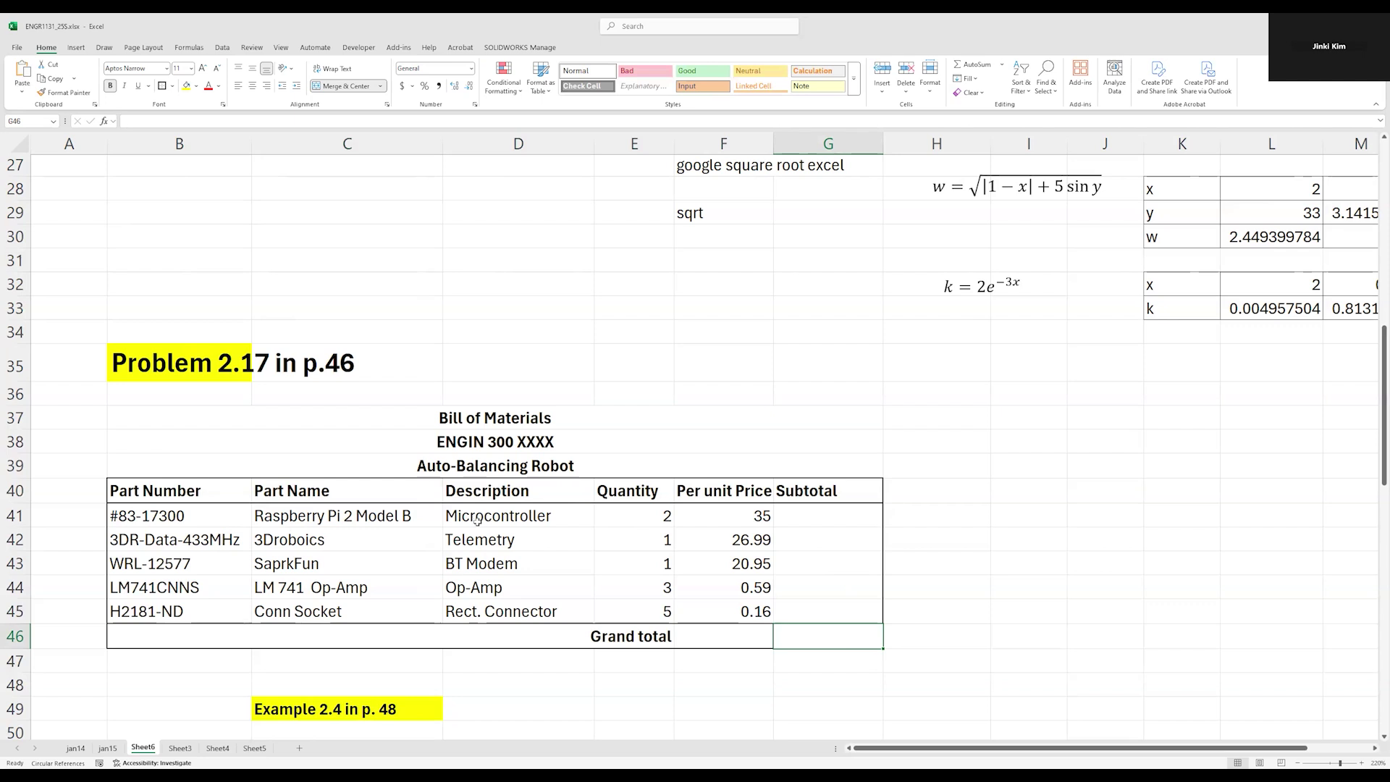
Center the Quantity column E40:E45 and apply the English (United States) dollar accounting format to the unit prices in F41:F45
drag(627, 491, 628, 612)
click(253, 86)
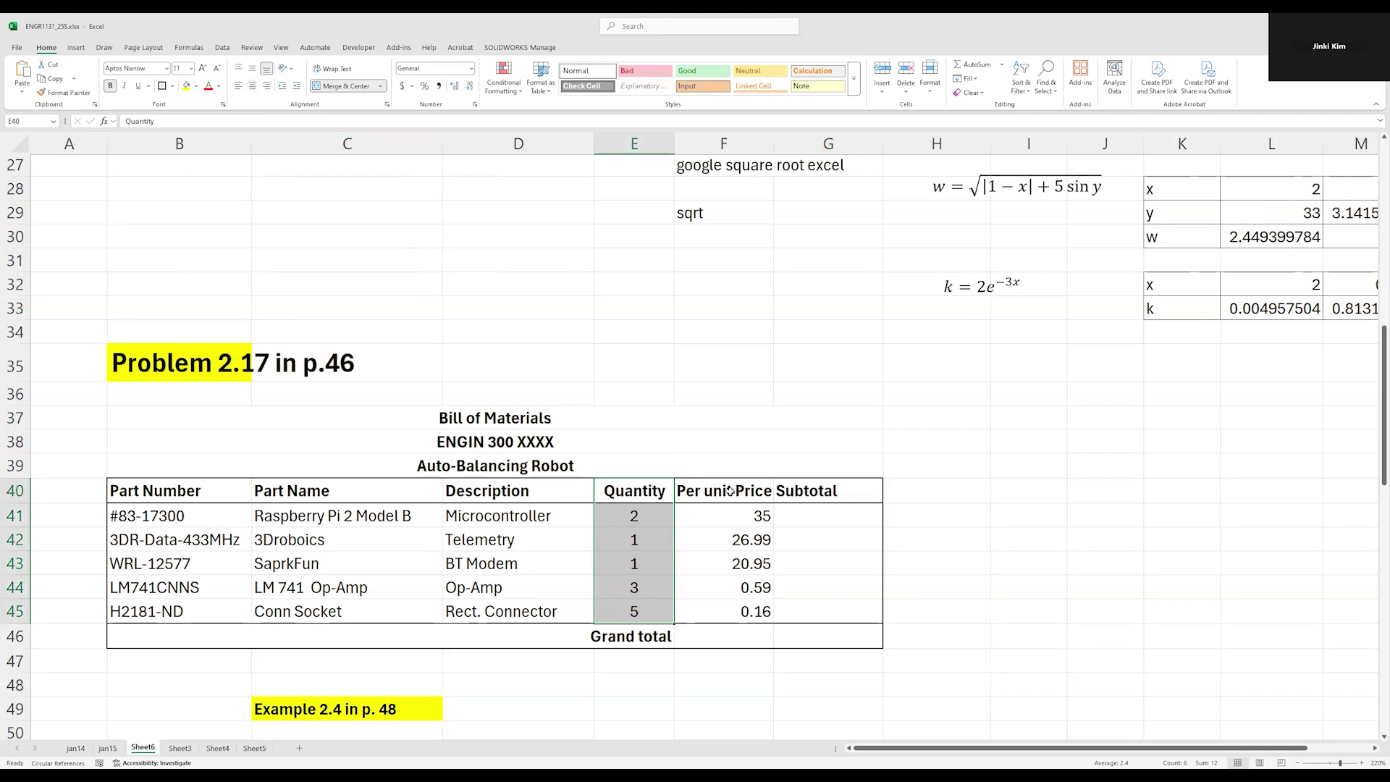
drag(749, 515, 749, 612)
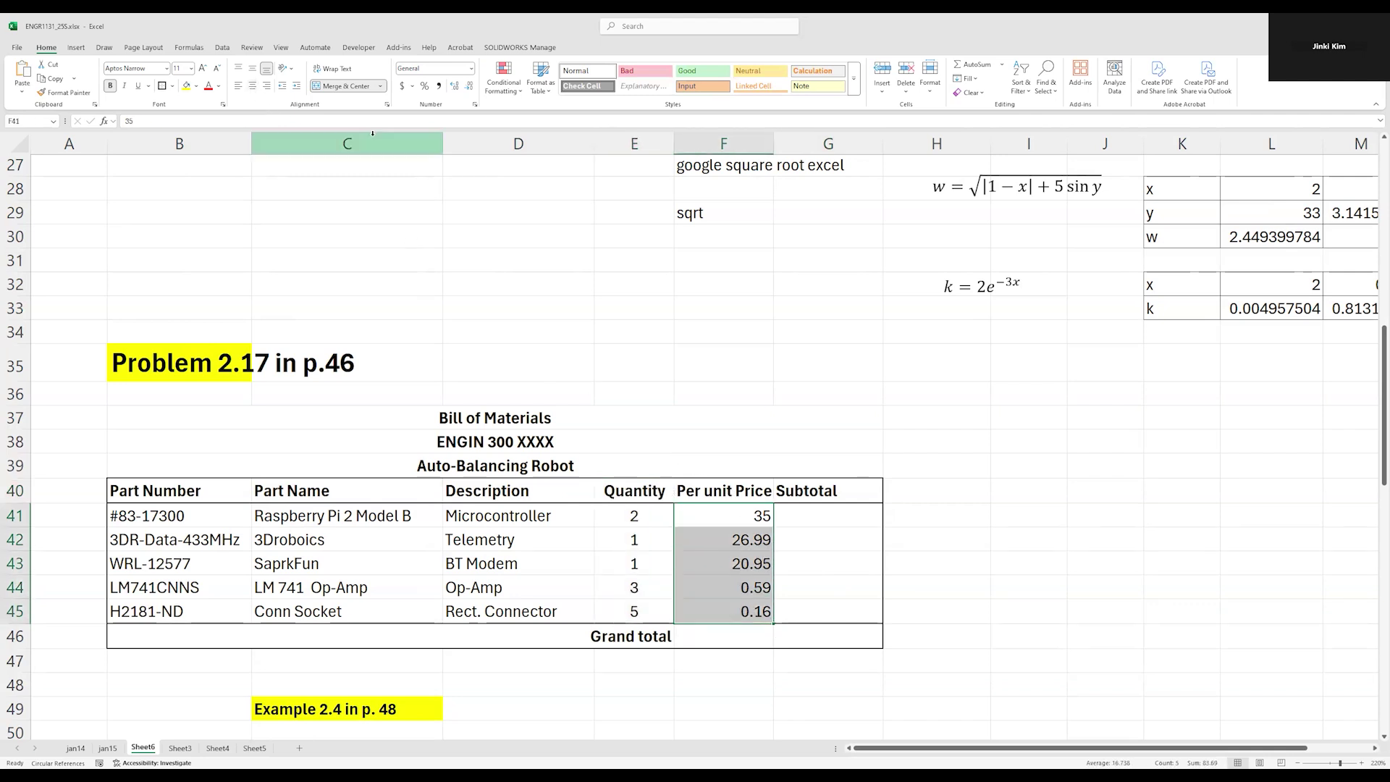
click(412, 87)
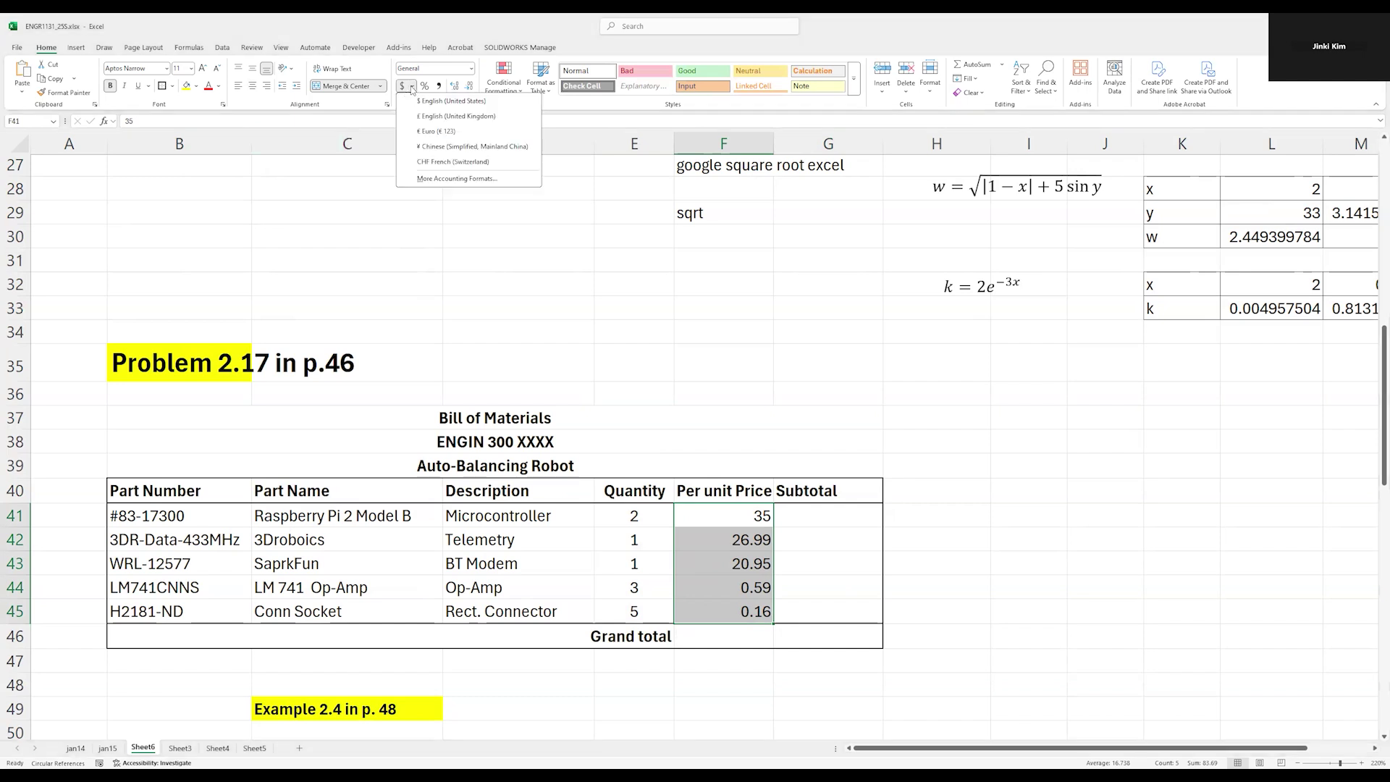
click(446, 101)
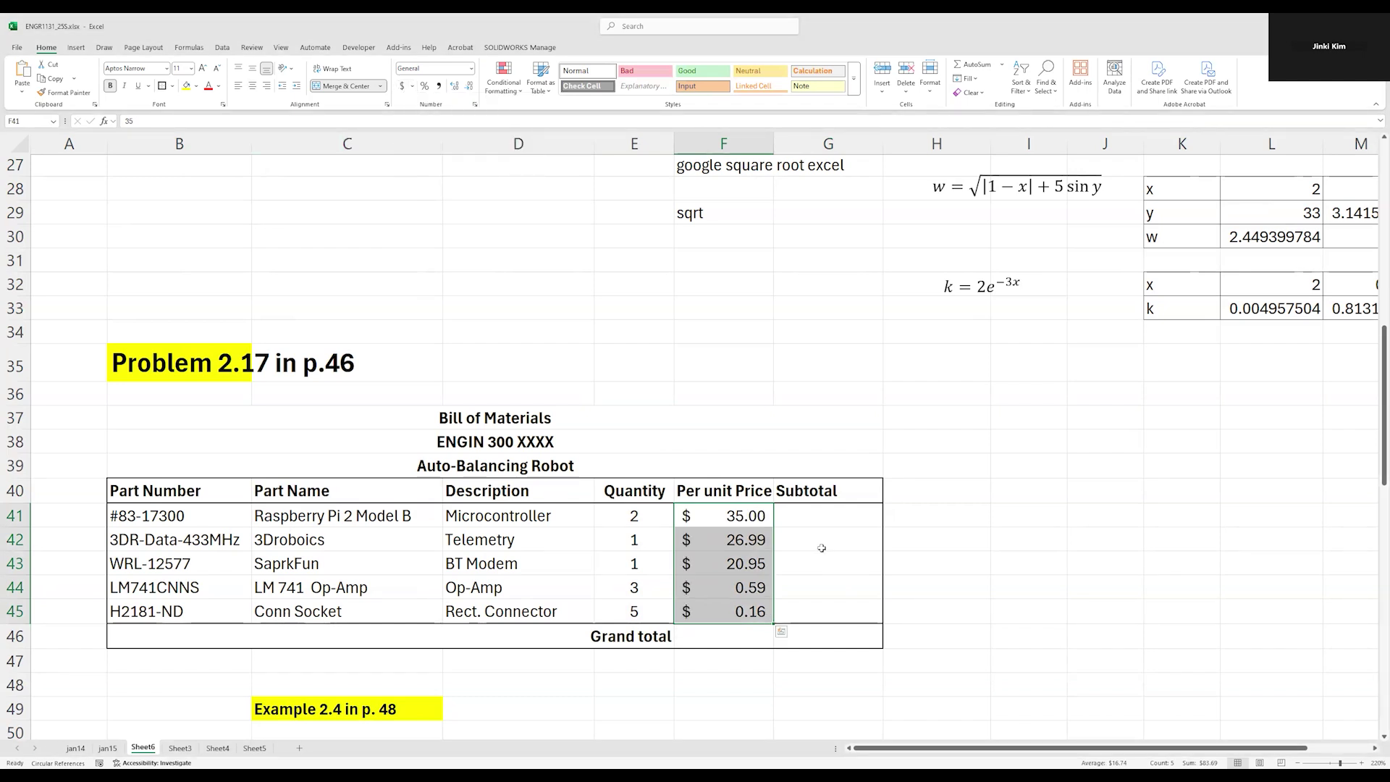
Enter the formula =E41*F41 in G41 to calculate the first part's subtotal
click(829, 516)
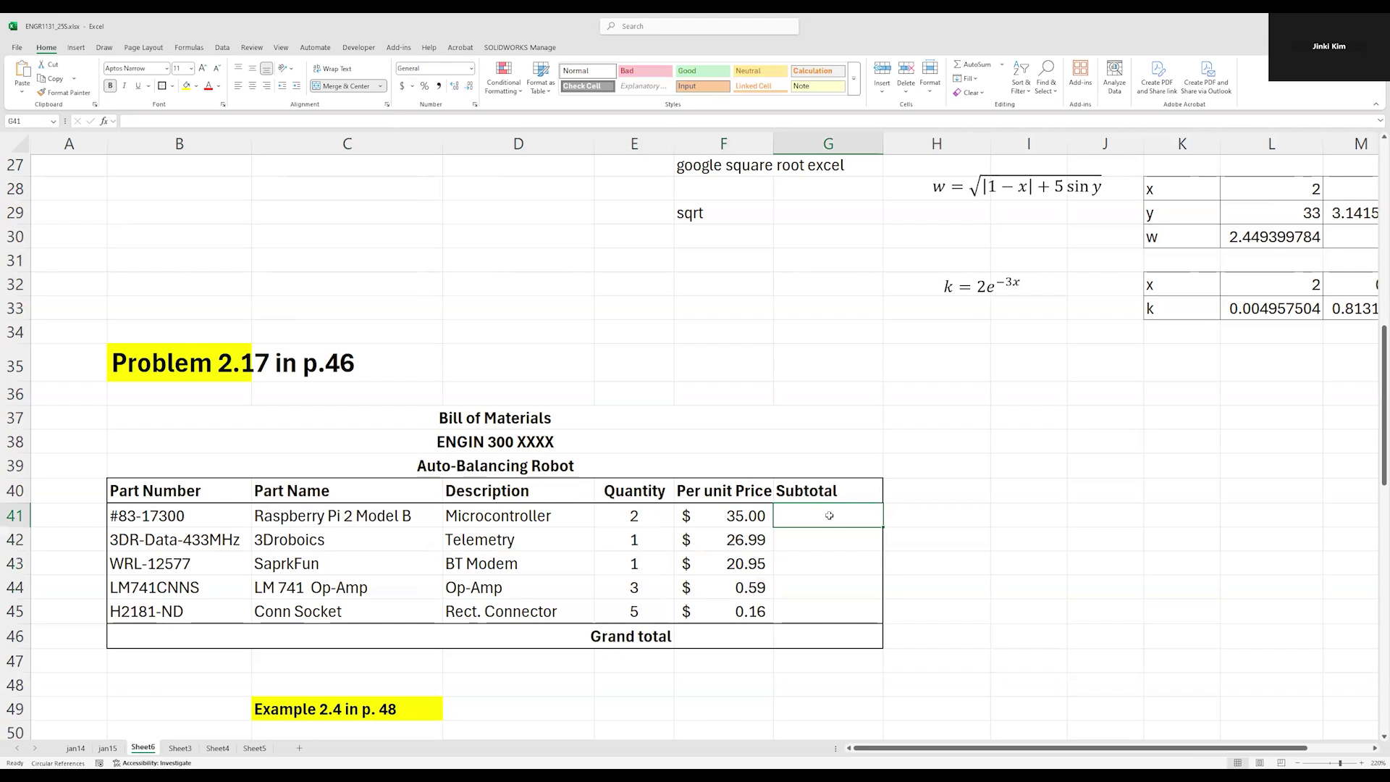
text(=)
click(648, 519)
text(*)
click(718, 515)
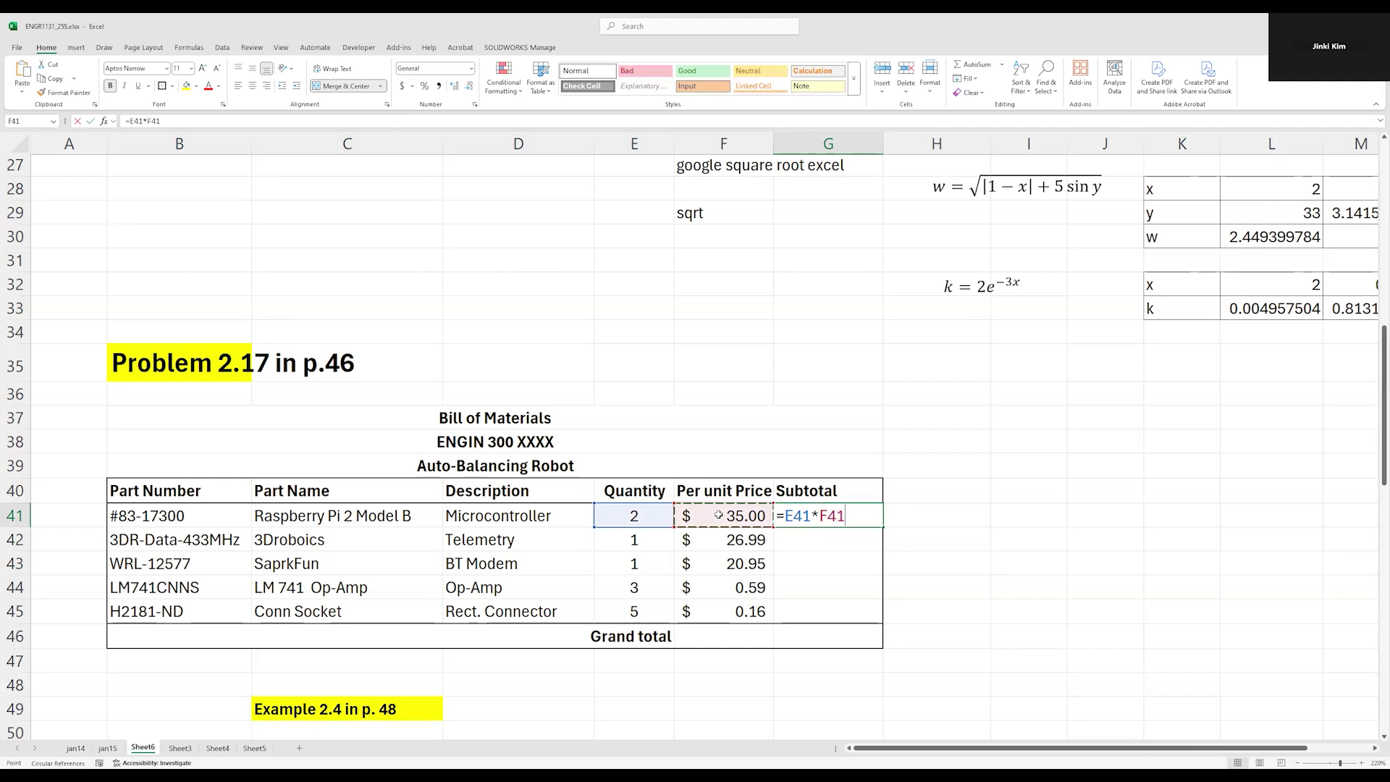
key(Return)
Copy the subtotal formula from G41 into G42:G45 for the remaining four parts
key(Up)
key(ctrl+c)
key(Down)
key(ctrl+v)
key(Down)
key(ctrl+v)
key(Down)
key(ctrl+v)
key(Down)
key(ctrl+v)
key(Down)
key(Escape)
Check the copied subtotals in column G and look over the worksheet area above the bill of materials
key(Up)
key(Up)
key(Up)
key(Down)
key(Down)
key(Down)
key(Left)
key(Right)
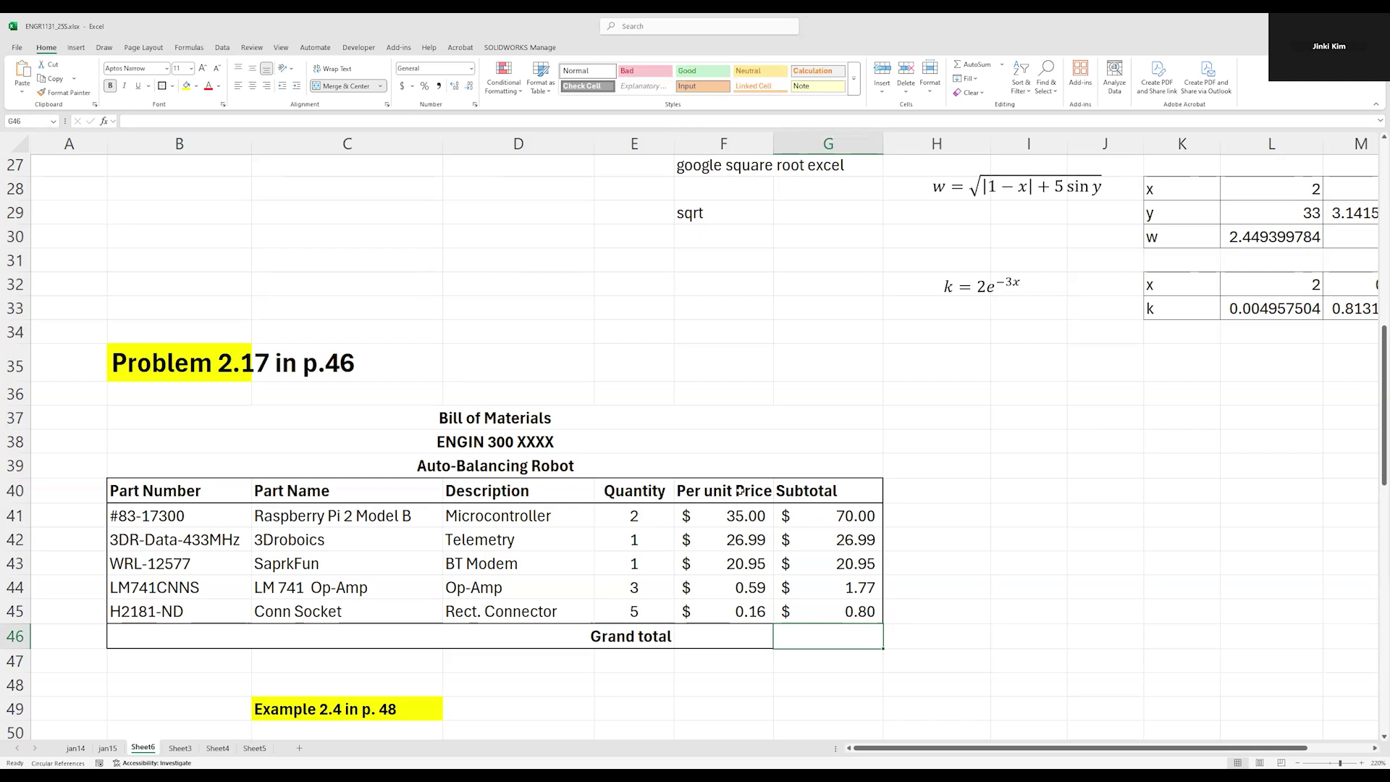
scroll(740, 490, up, 6)
scroll(740, 490, down, 3)
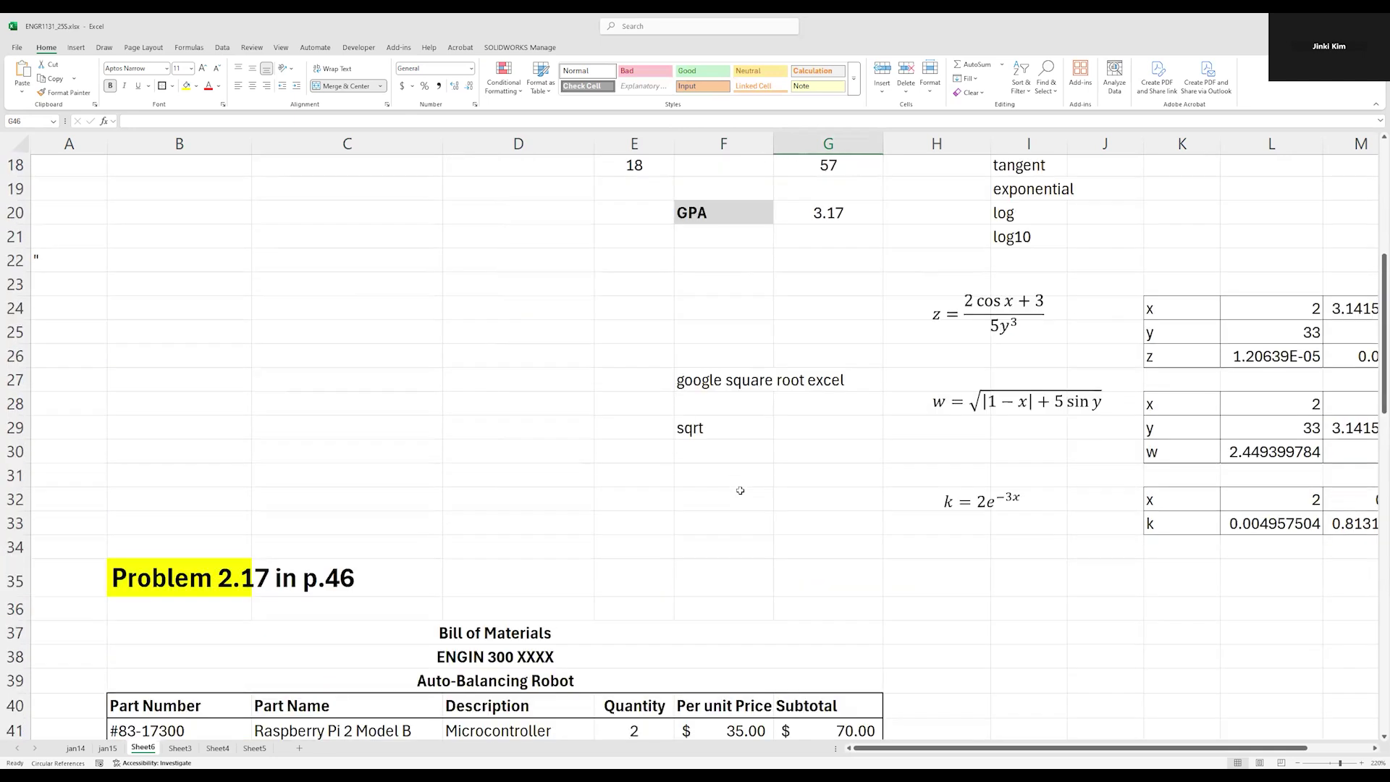
Enter the formula =G41+G42+G43+G44+G45 in G46 to add the five part subtotals into the grand total
scroll(740, 490, down, 3)
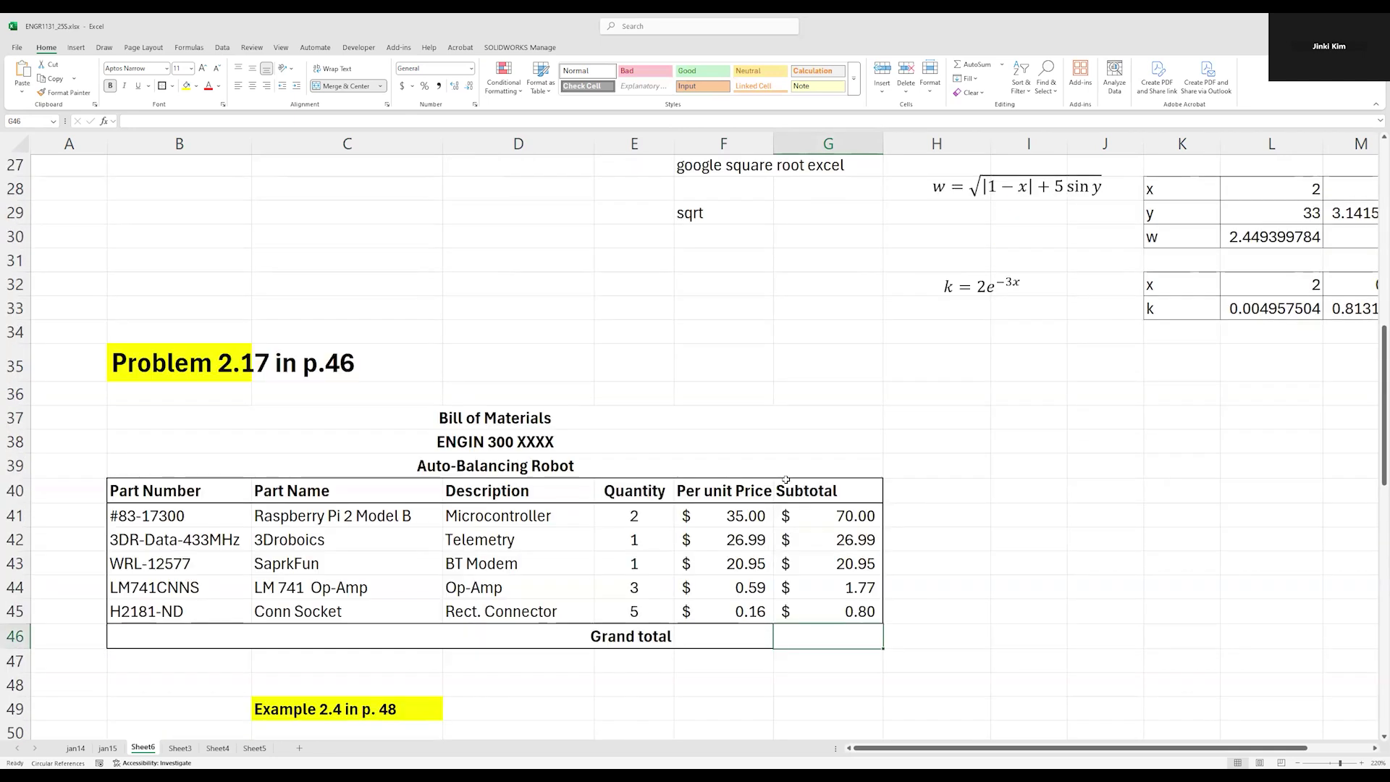
text(=)
click(856, 521)
text(+)
click(859, 540)
text(+)
click(862, 563)
text(+)
click(865, 588)
text(+)
click(867, 607)
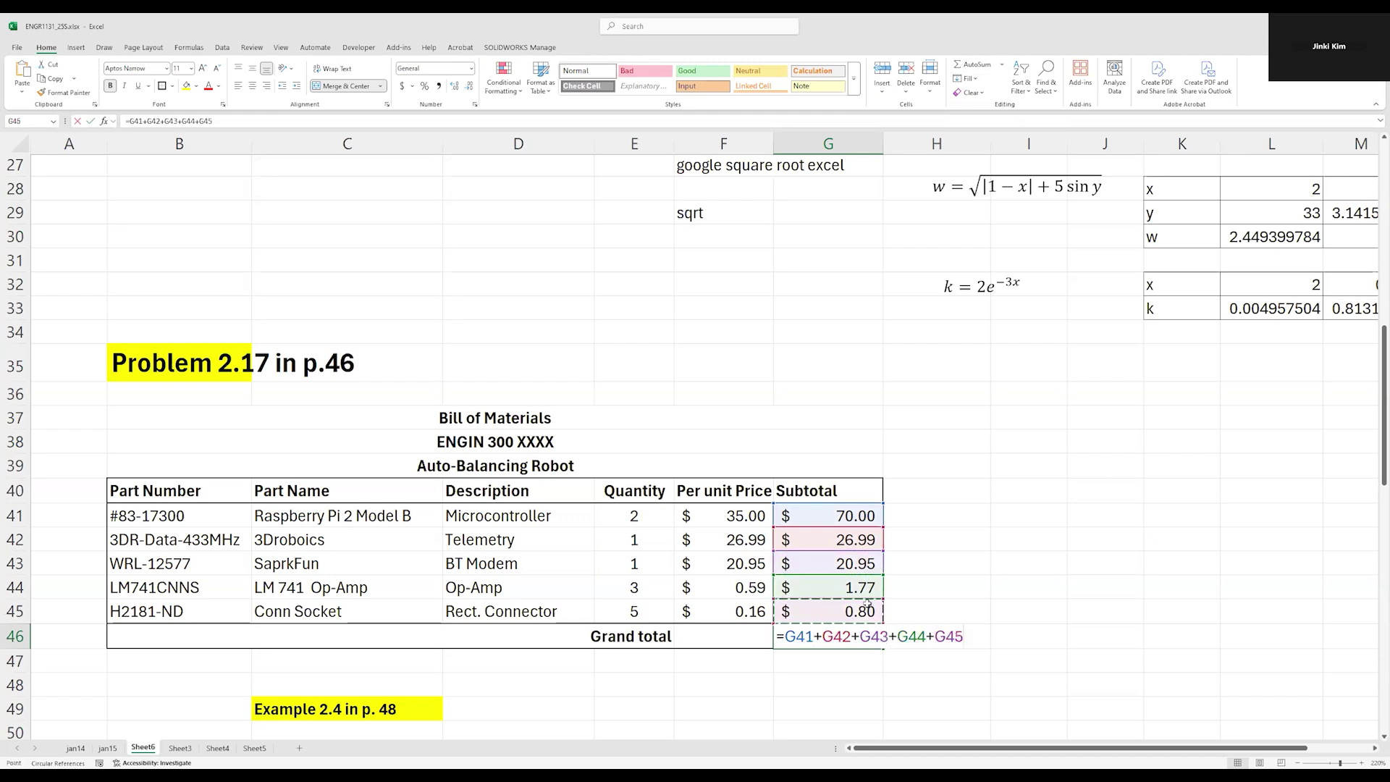
key(Return)
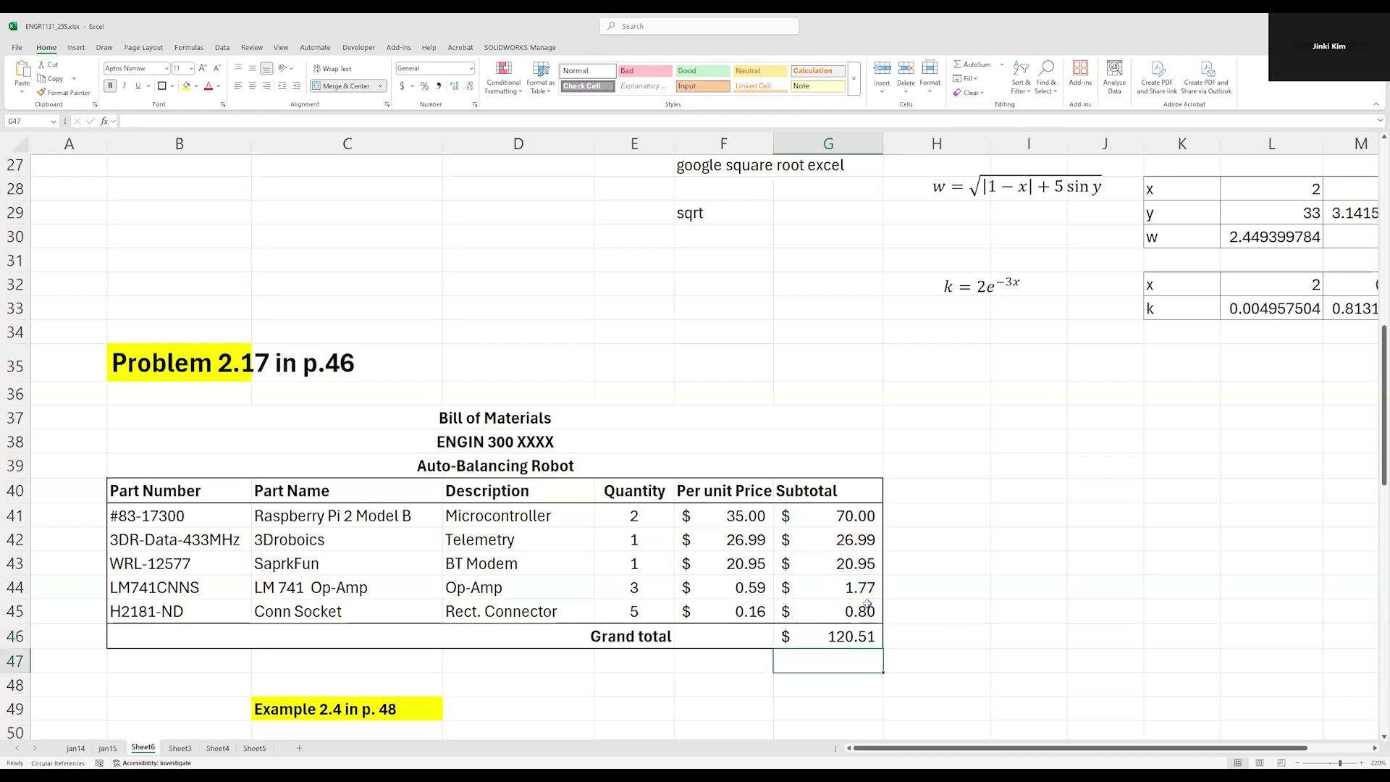
Replace the grand total formula in G46 with an AutoSum formula over the subtotals, =SUM(G41:G45)
click(858, 631)
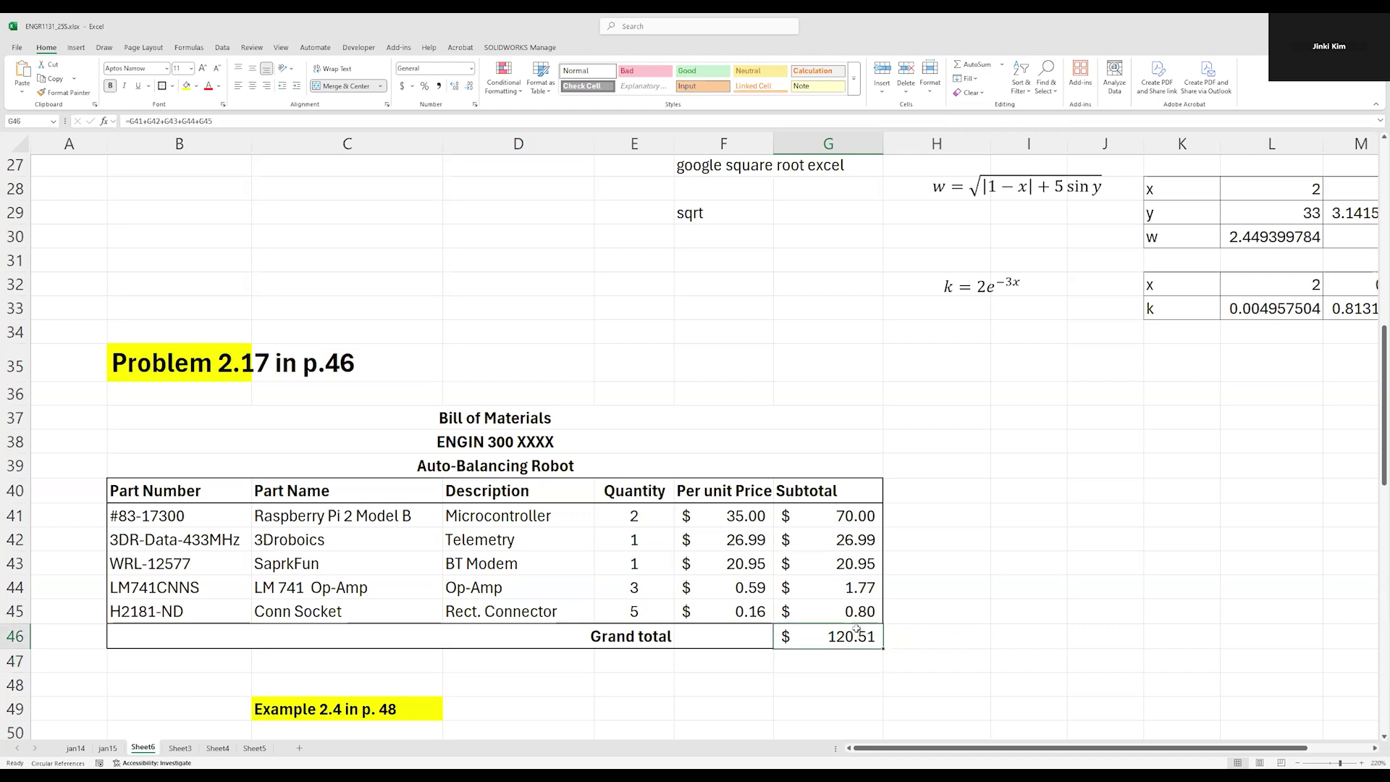
click(973, 63)
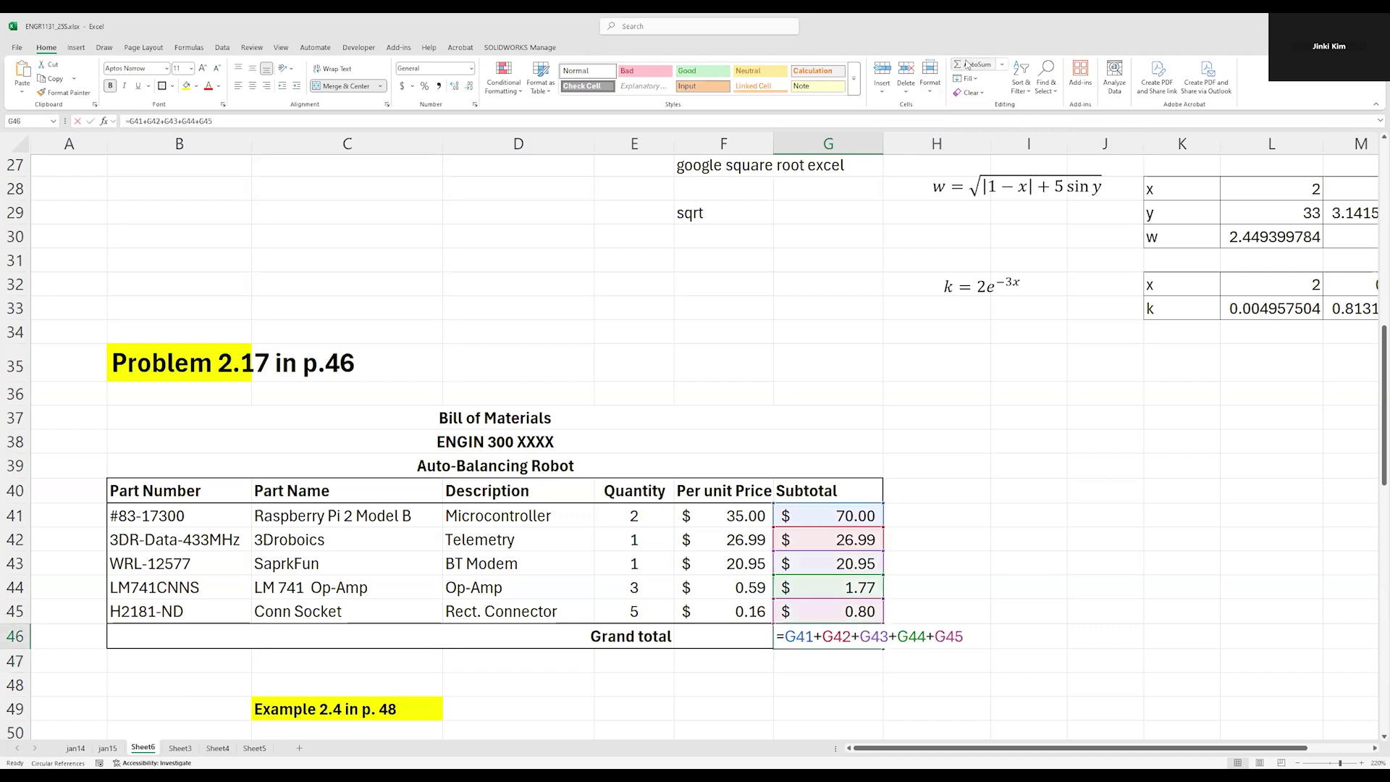
click(815, 515)
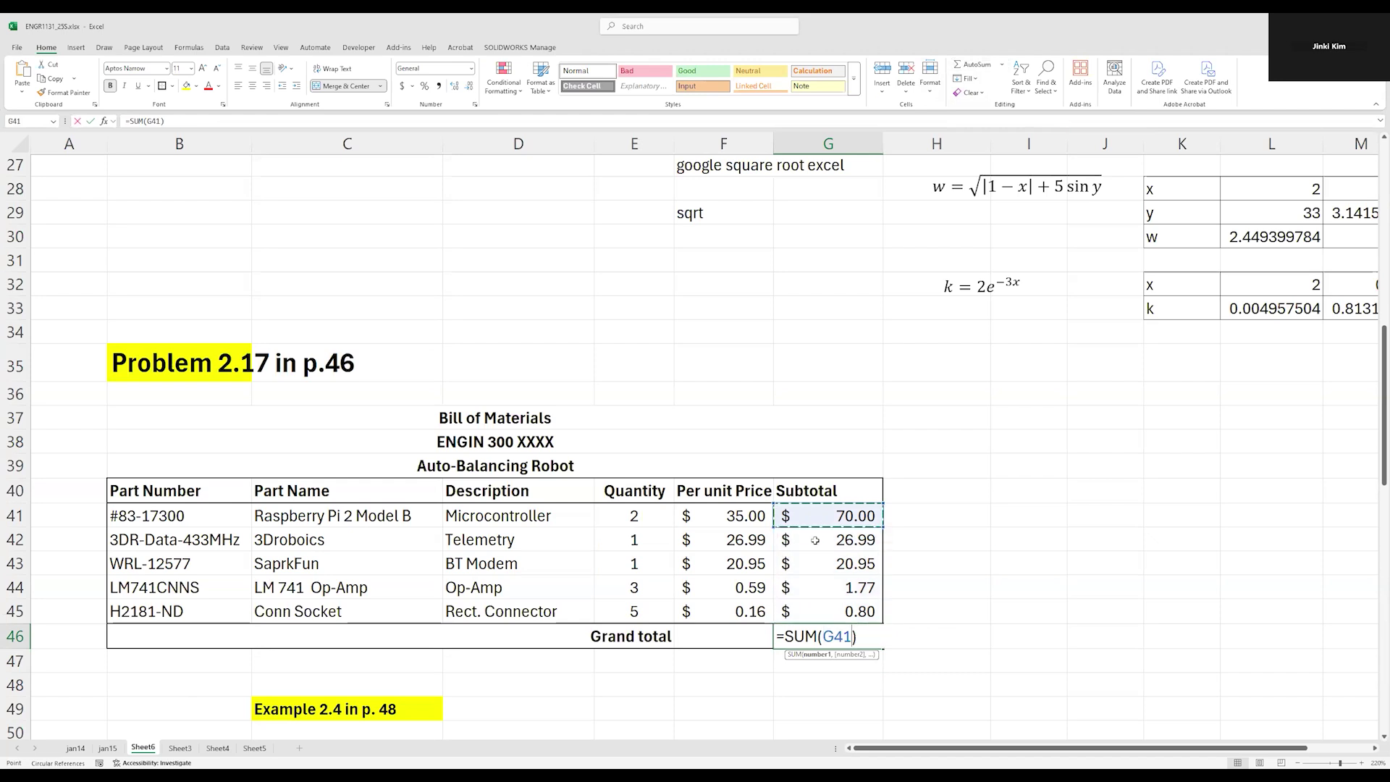
shift+click(815, 610)
key(Return)
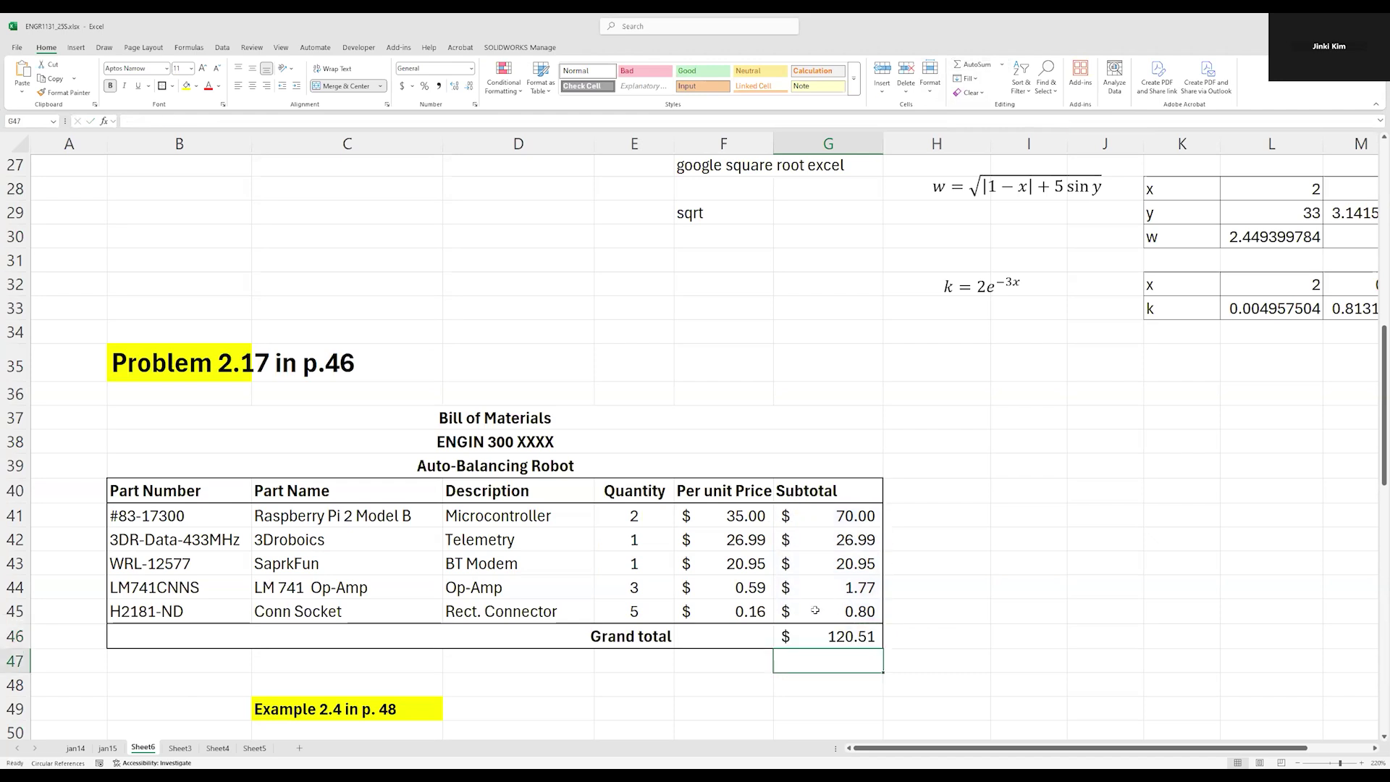